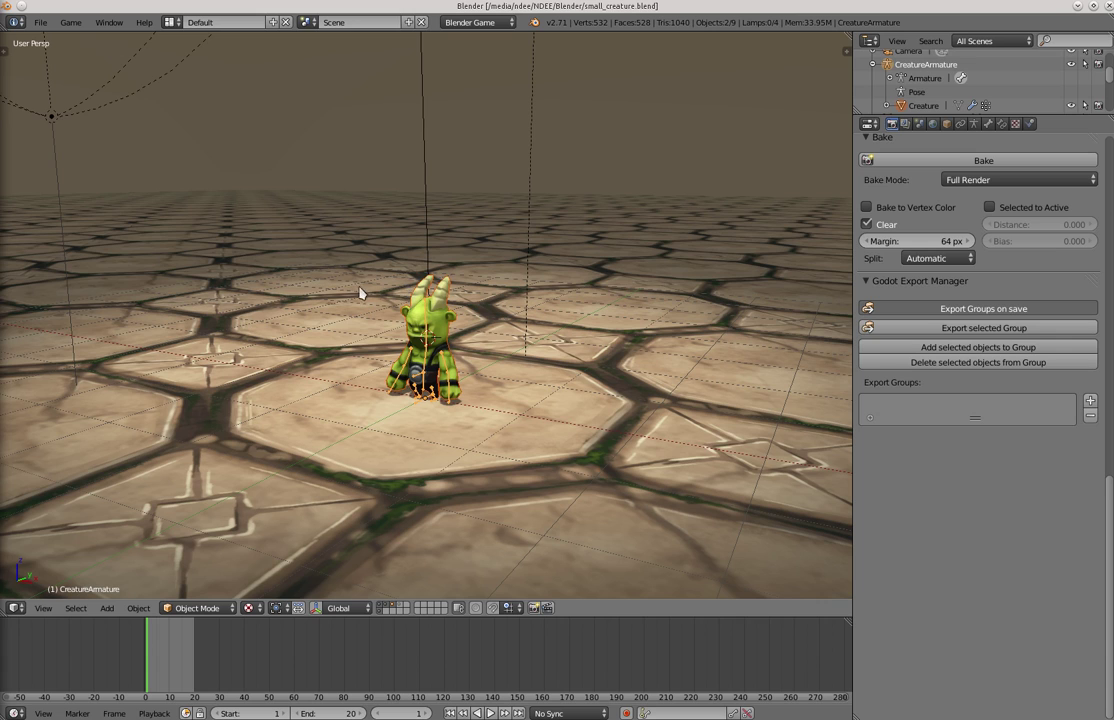
- Collapse all scene property sections above the Godot Export Manager, leaving only the export manager expanded
middle_drag(360, 293, 371, 296)
scroll(915, 150, up, 15)
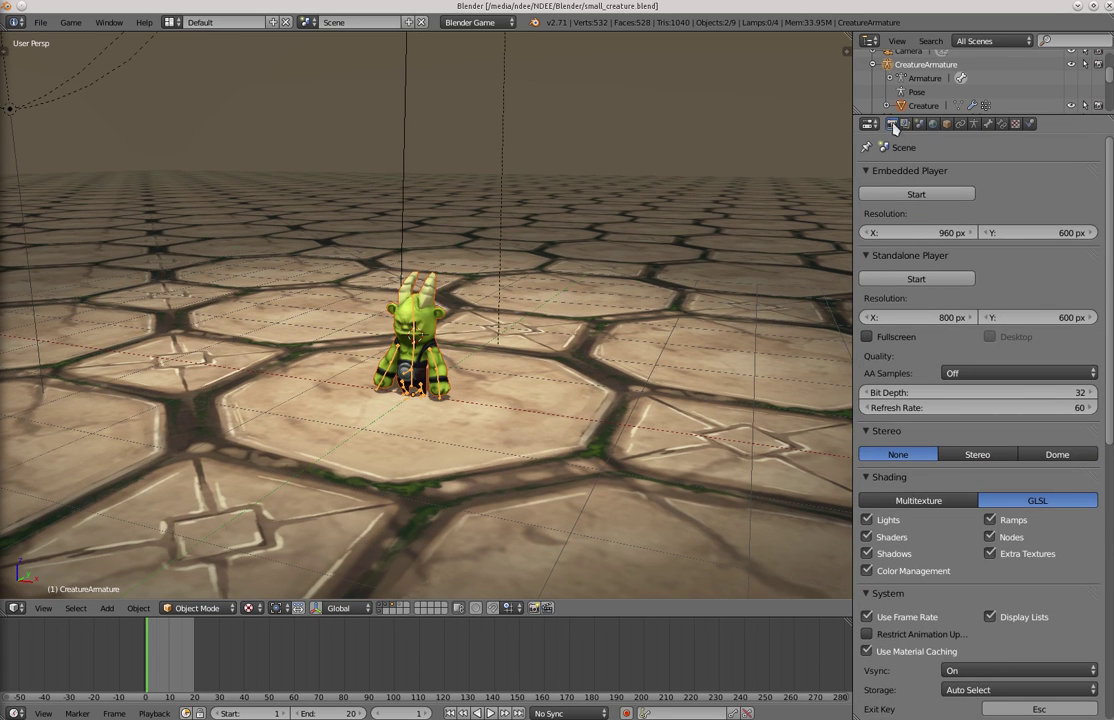
drag(889, 170, 866, 306)
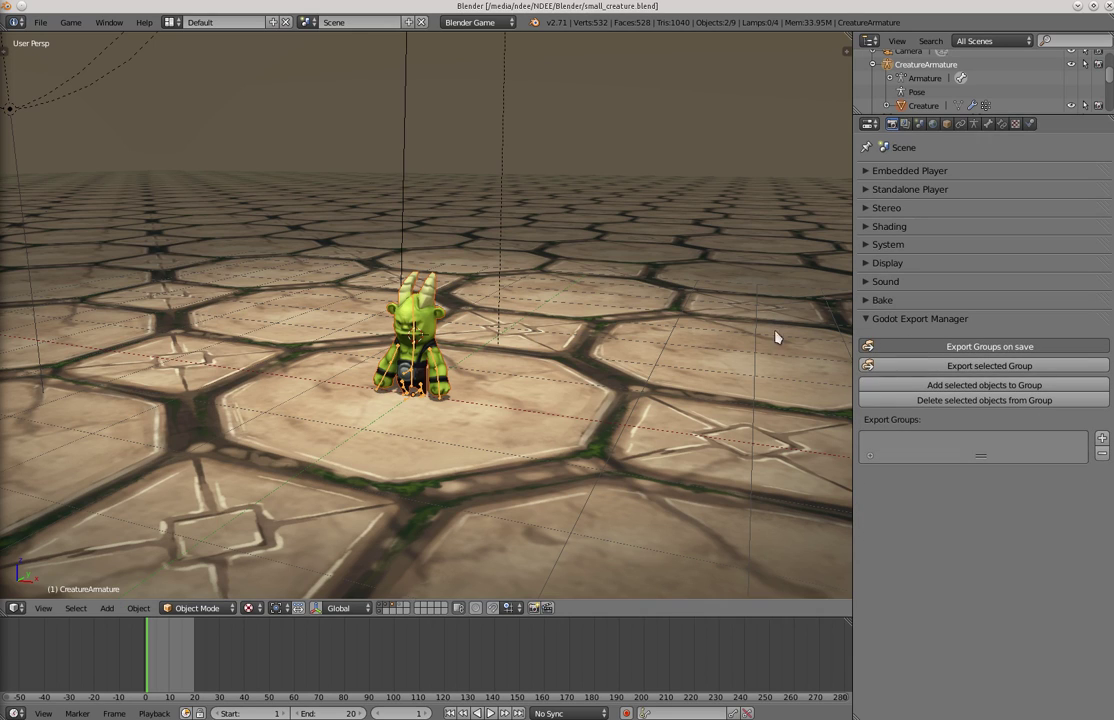
middle_drag(485, 324, 458, 308)
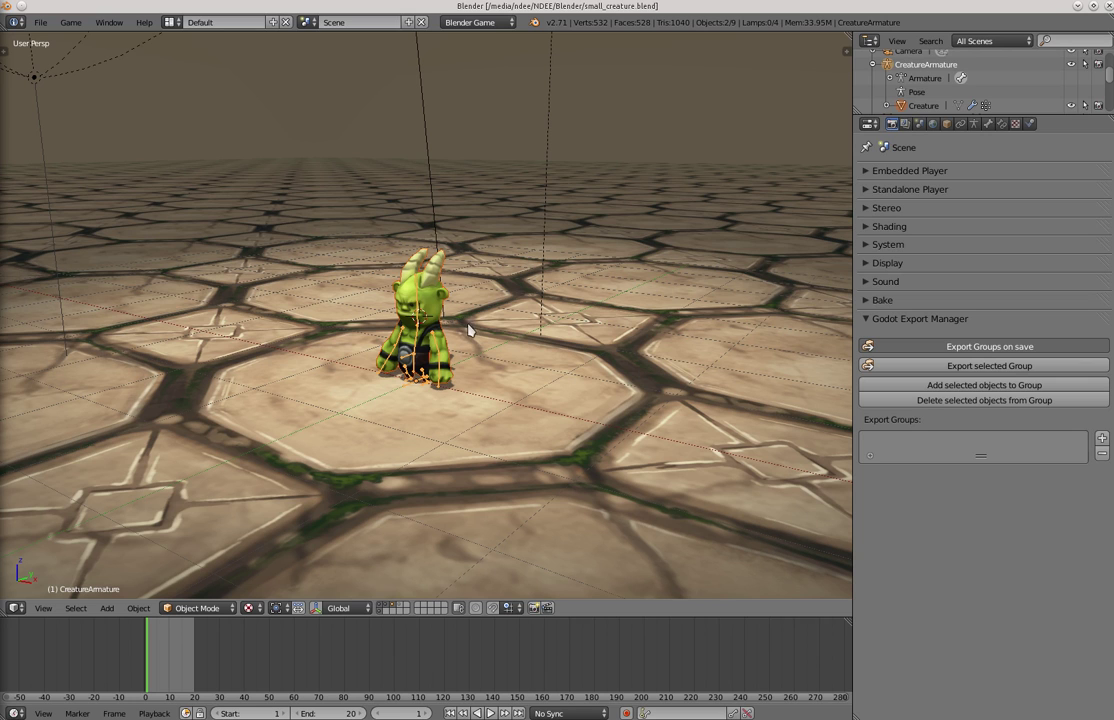
scroll(291, 345, down, 3)
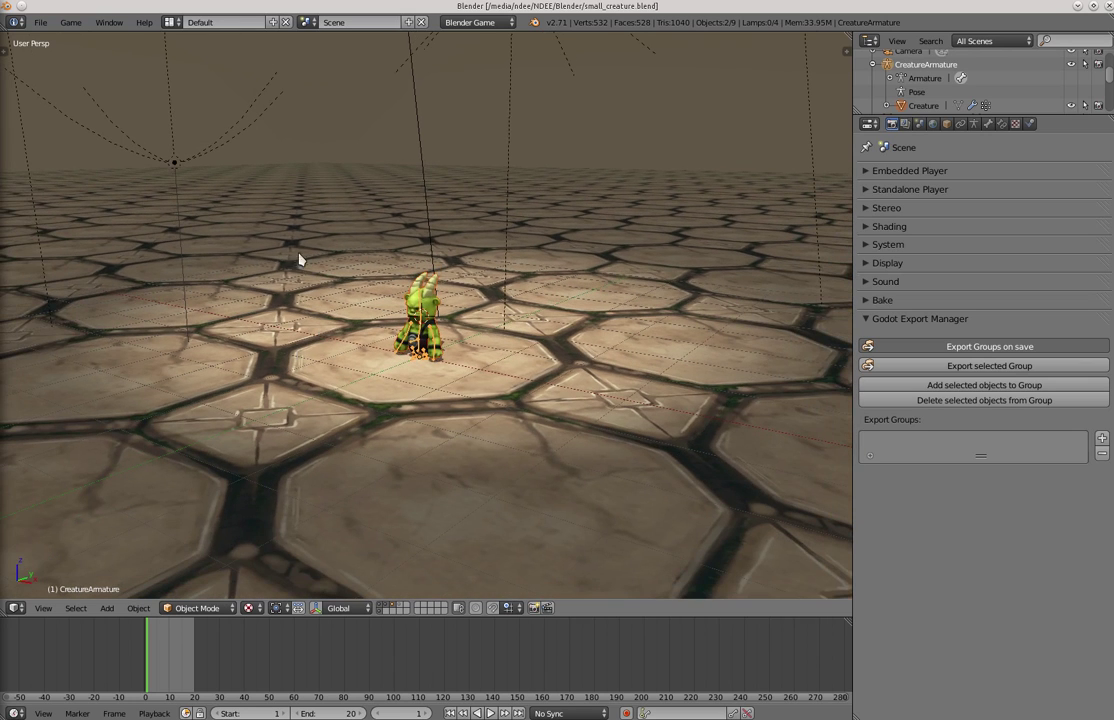
right_click(291, 256)
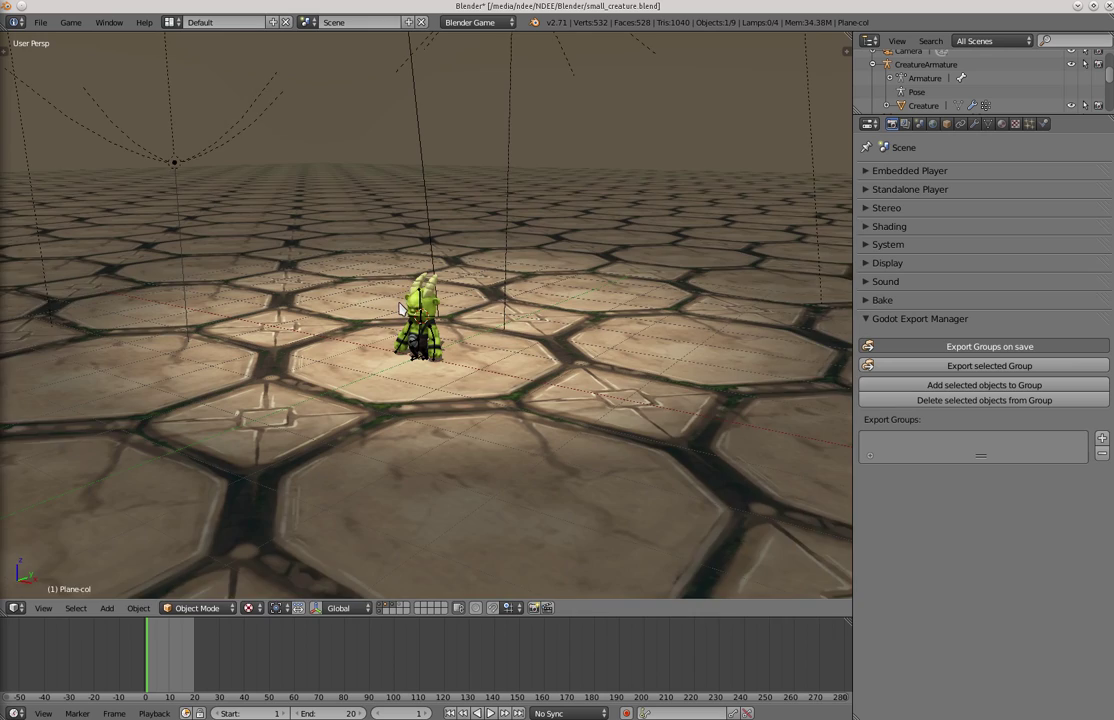
middle_drag(350, 270, 405, 288)
scroll(285, 255, down, 2)
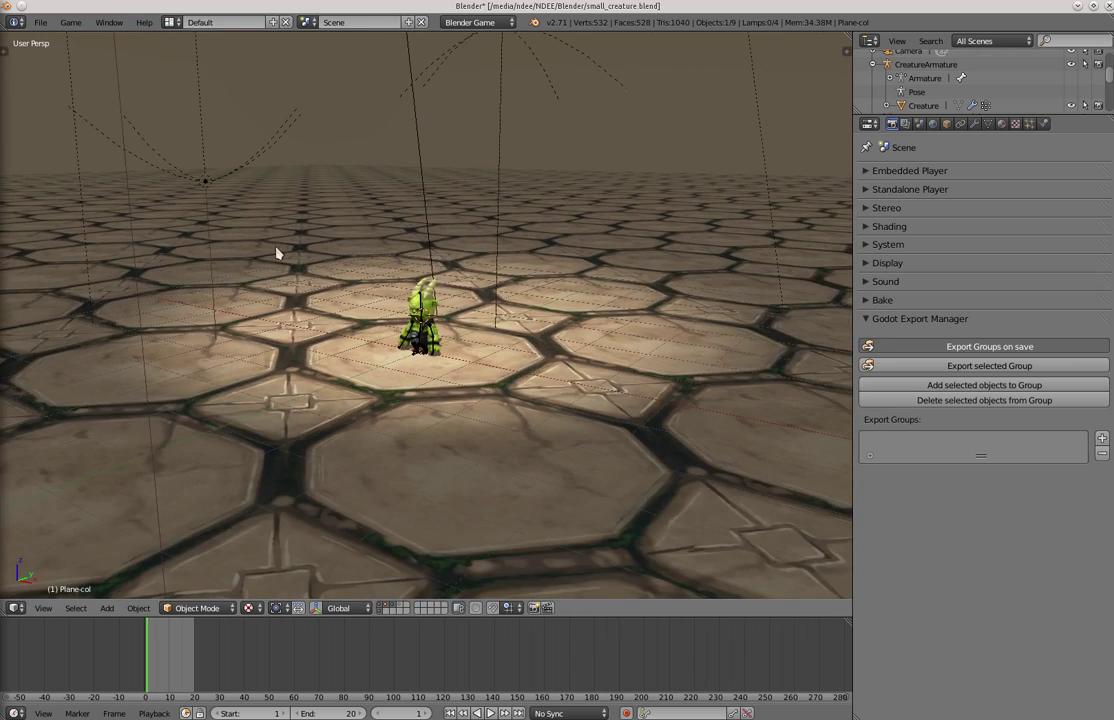
- Select the creature with its armature and create an export group named "Creature" with the export name "small_creature"
scroll(410, 300, up, 4)
right_click(418, 296)
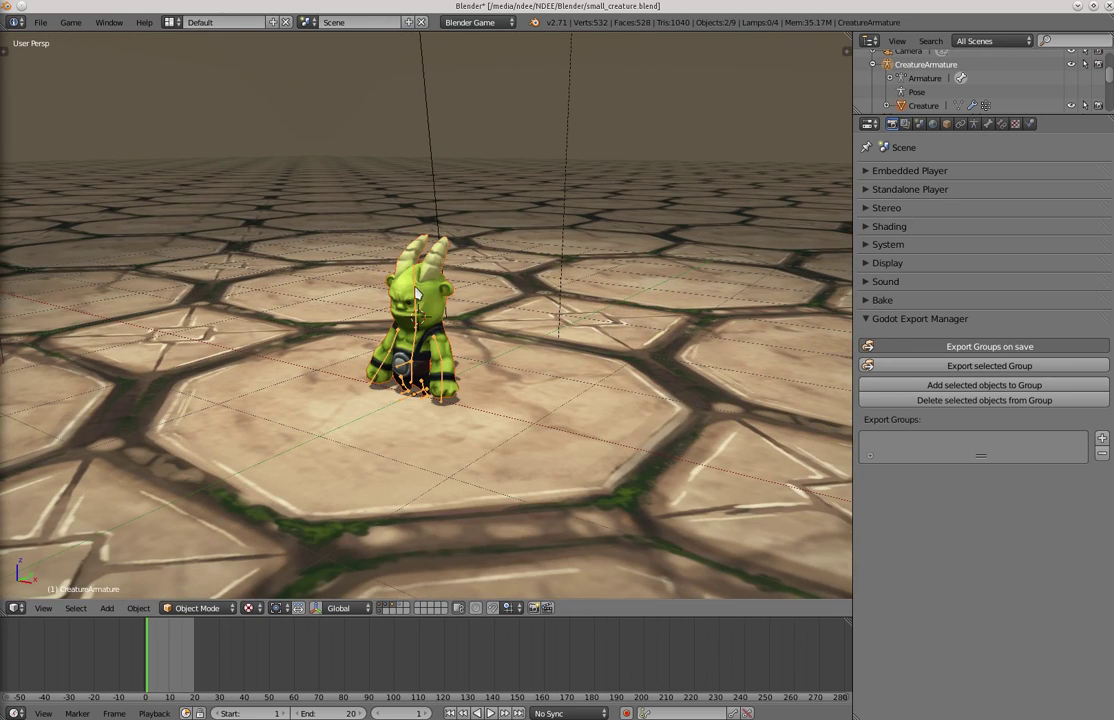
shift+right_click(419, 322)
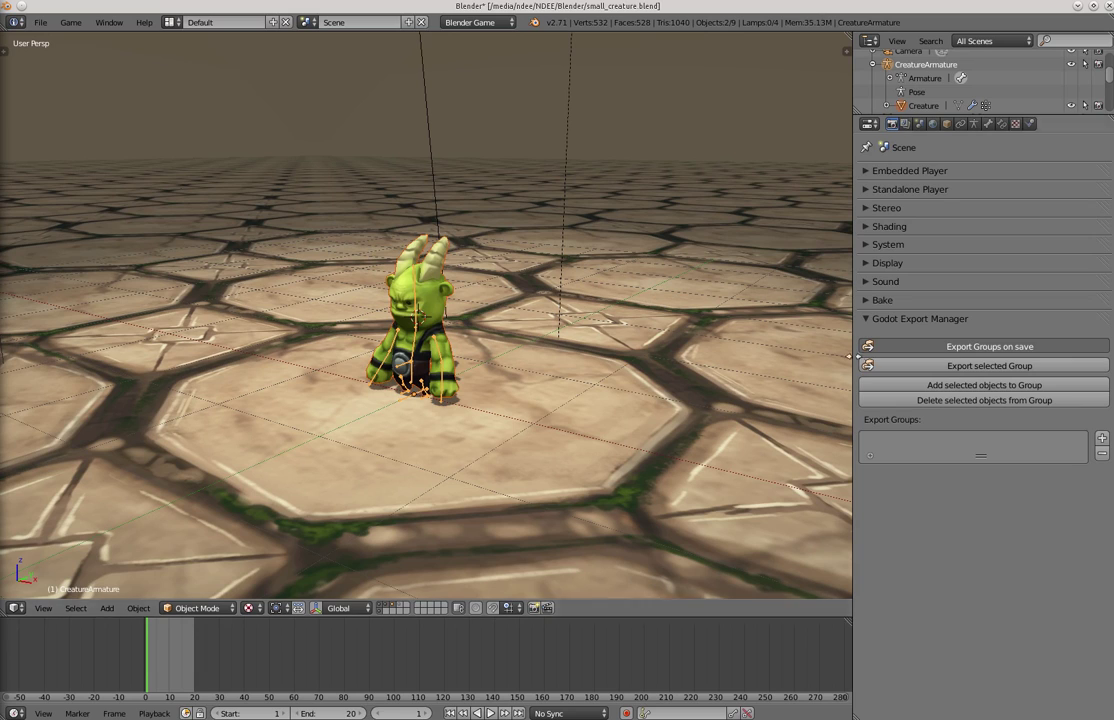
click(1102, 441)
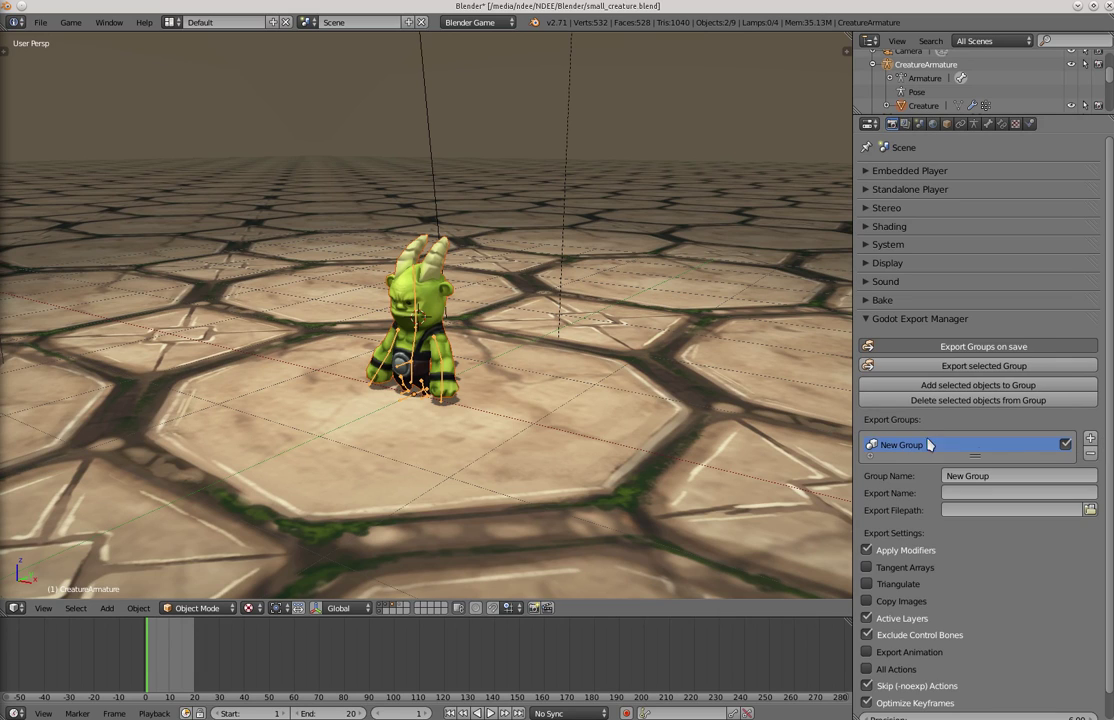
click(955, 476)
text(Creature)
click(947, 492)
key(BackSpace)
key(Return)
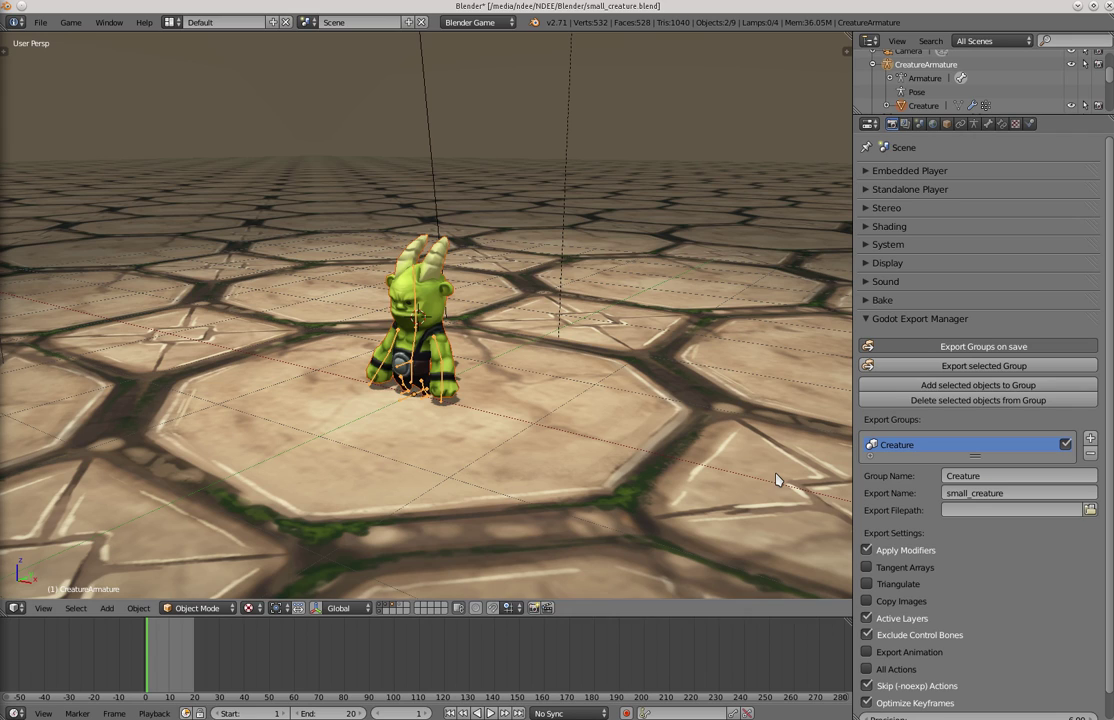
- Set the Creature group's export path to the Godot/3D_example/resource/3d_models folder
click(1091, 510)
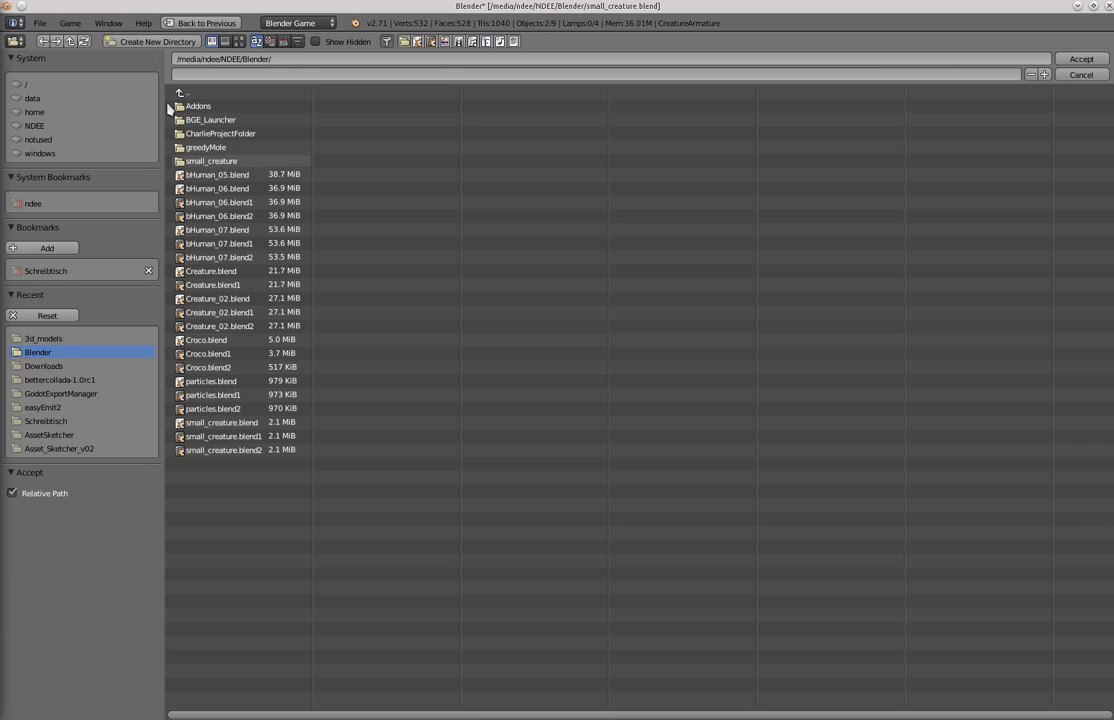
key(BackSpace)
key(BackSpace)
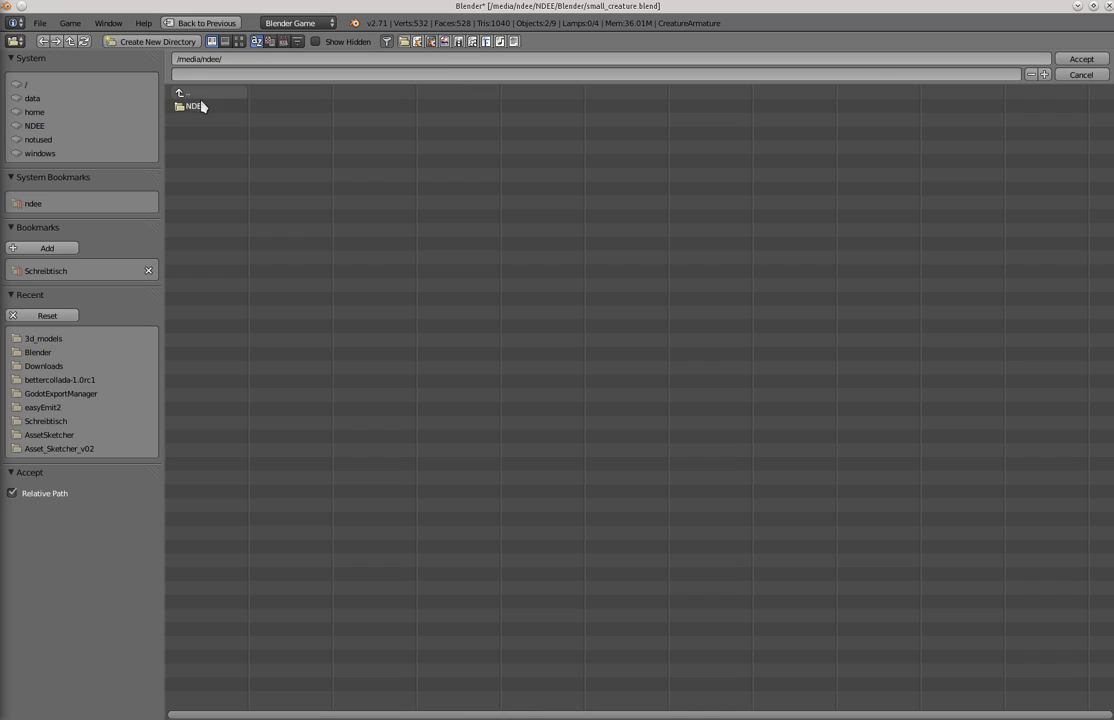
click(197, 108)
click(205, 212)
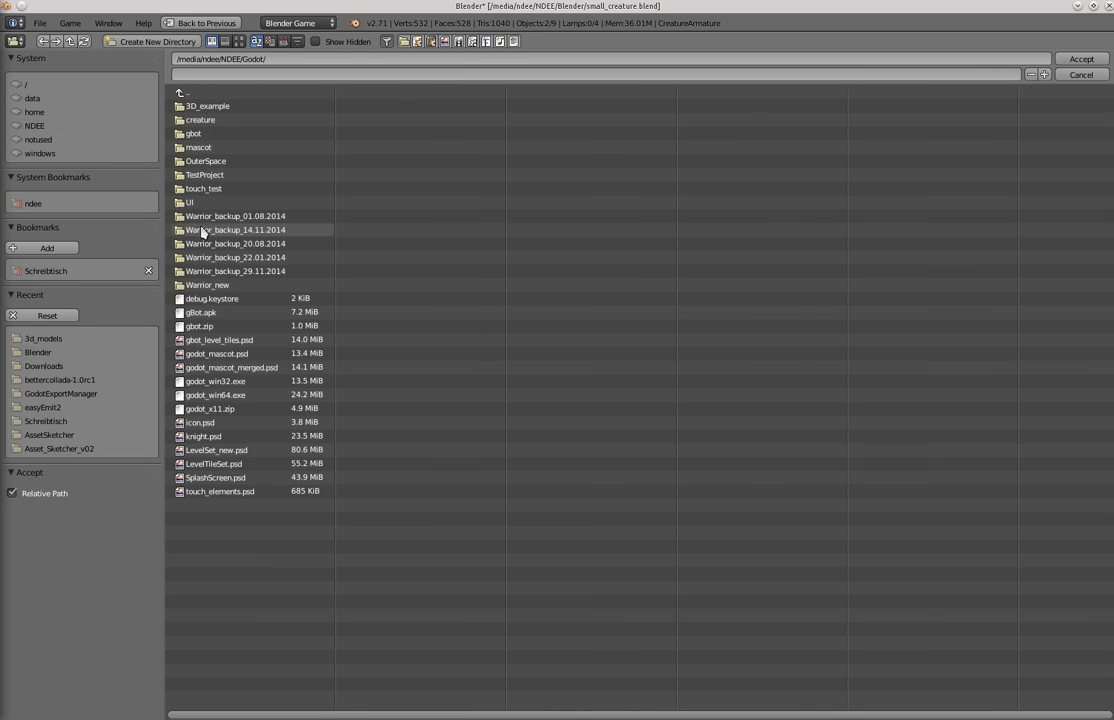
click(212, 107)
click(207, 120)
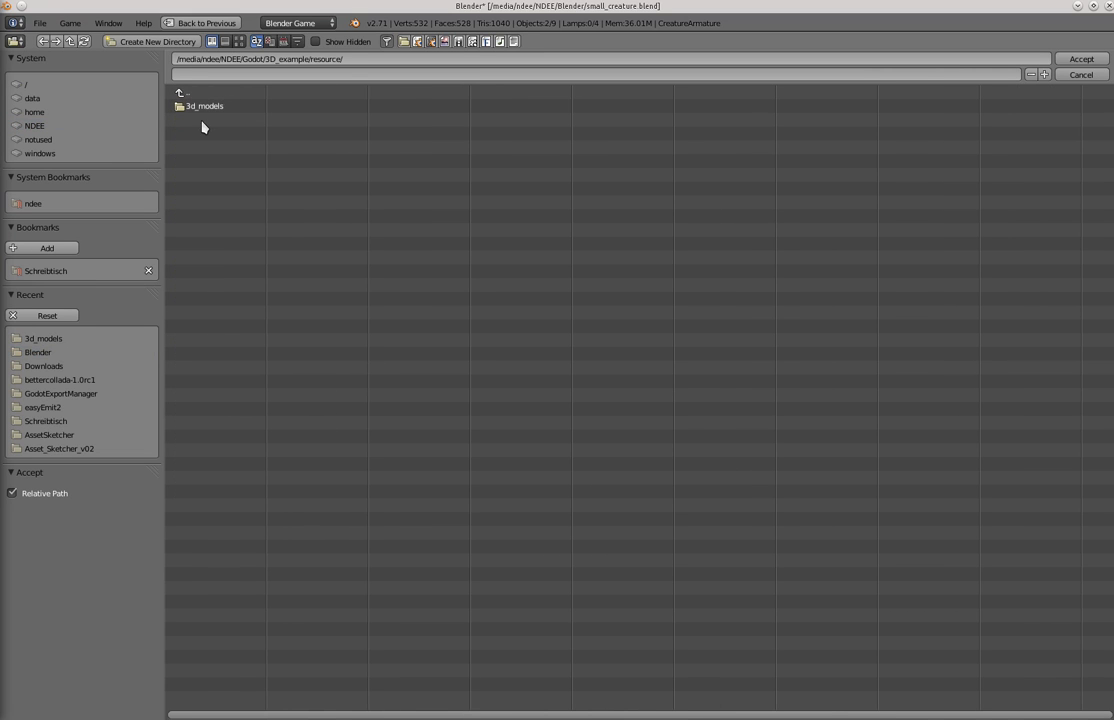
click(205, 110)
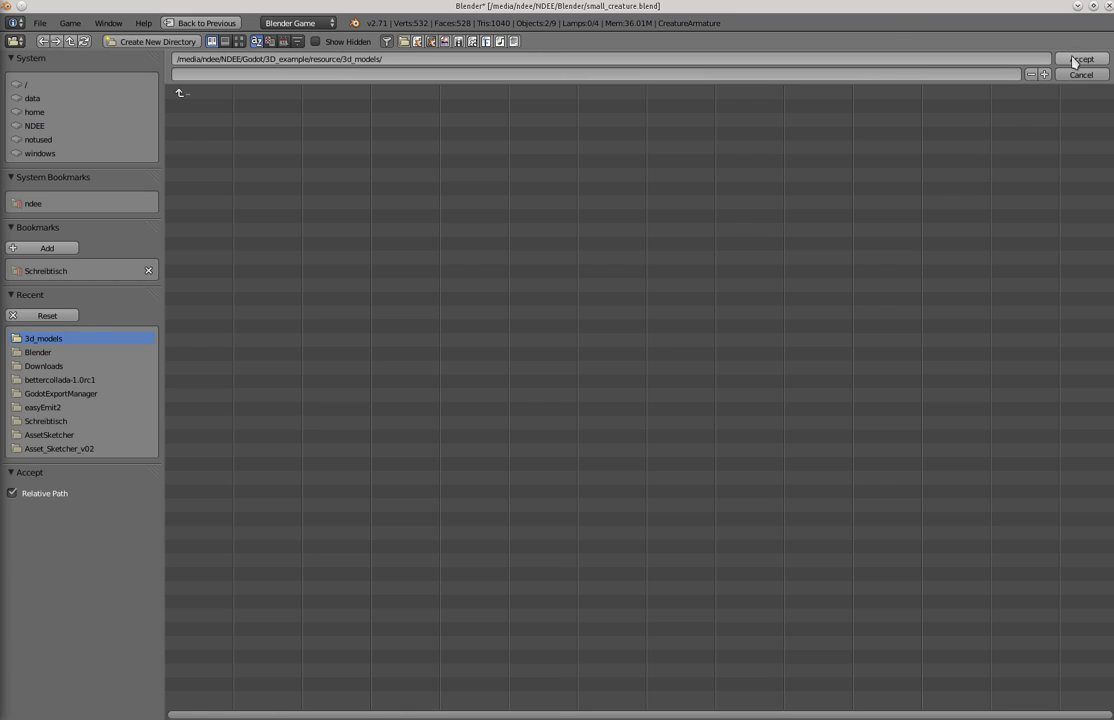
key(Return)
- Enable Copy Images, Export Animation, All Actions and Triangulate in the Creature group's export settings
scroll(907, 566, down, 1)
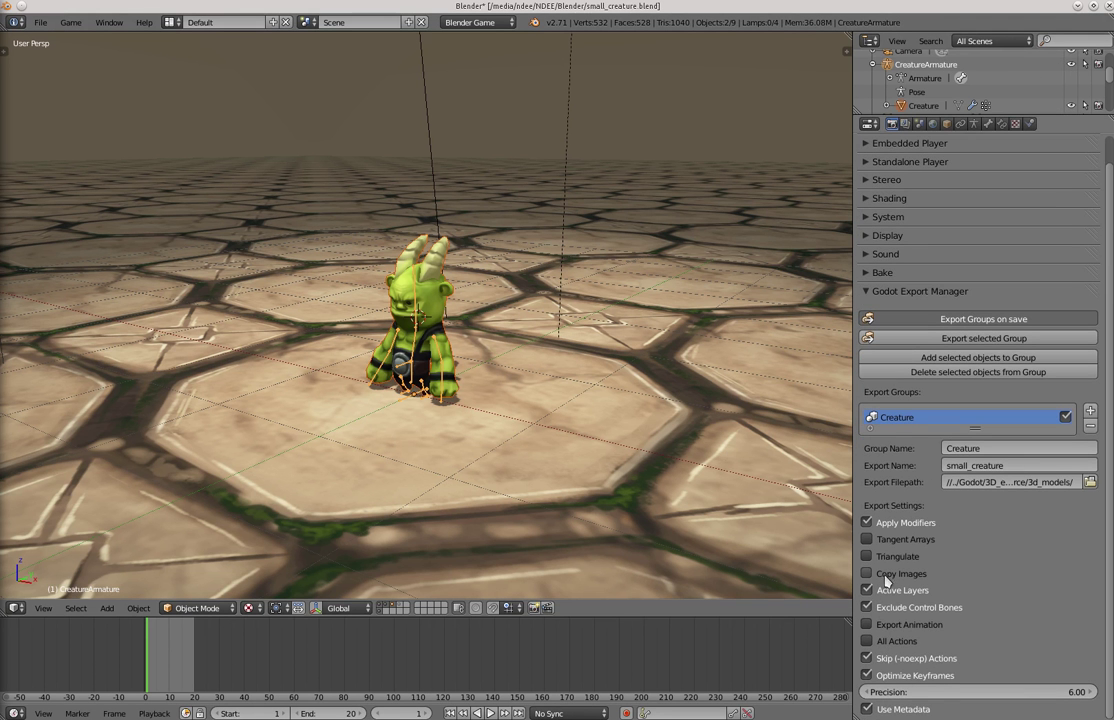
click(867, 574)
click(867, 624)
click(867, 641)
click(866, 557)
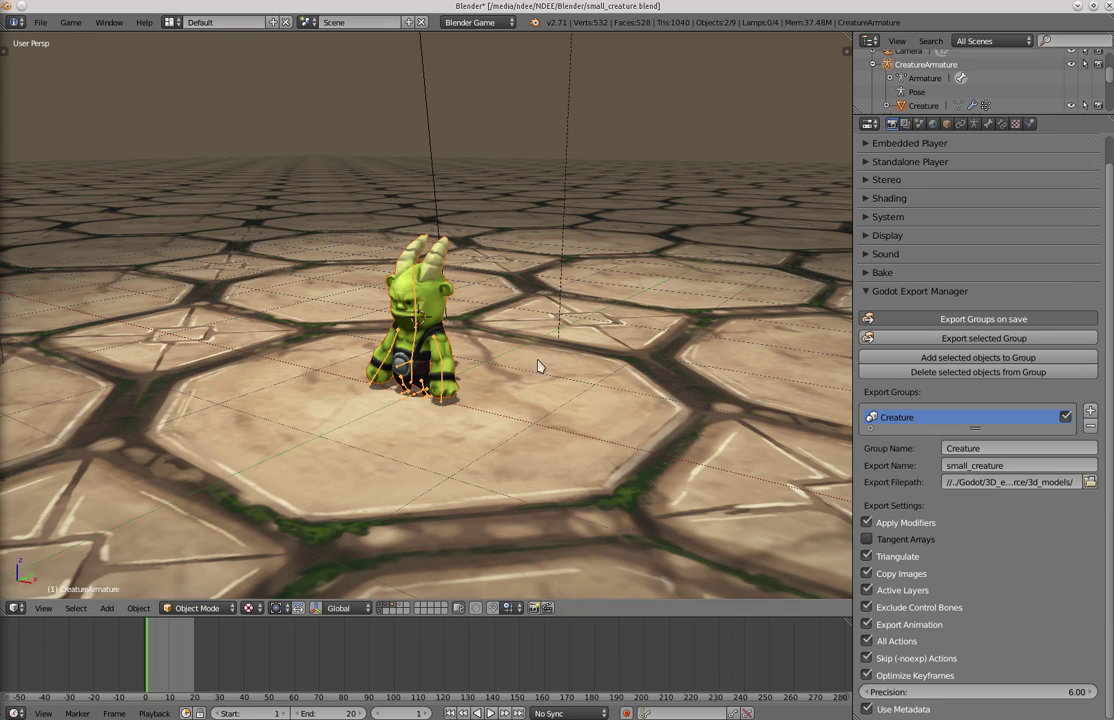
- Select the ground plane and create an export group named "Level" with the export name "ground"
scroll(330, 300, down, 1)
right_click(290, 319)
key(g)
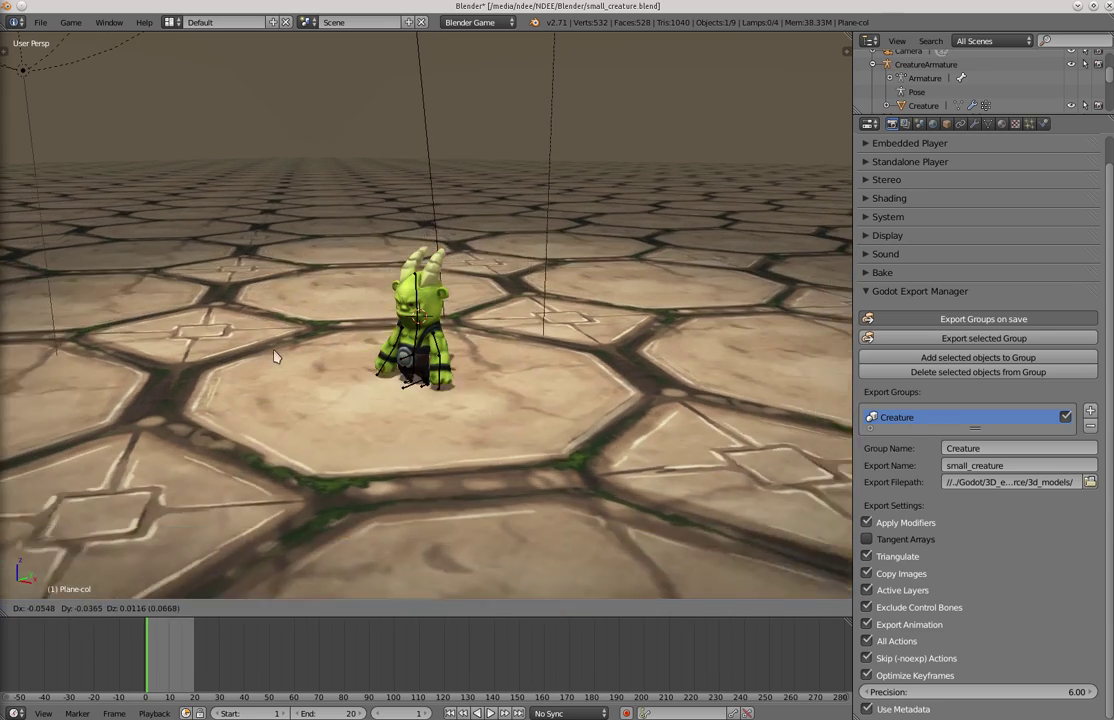
right_click(308, 395)
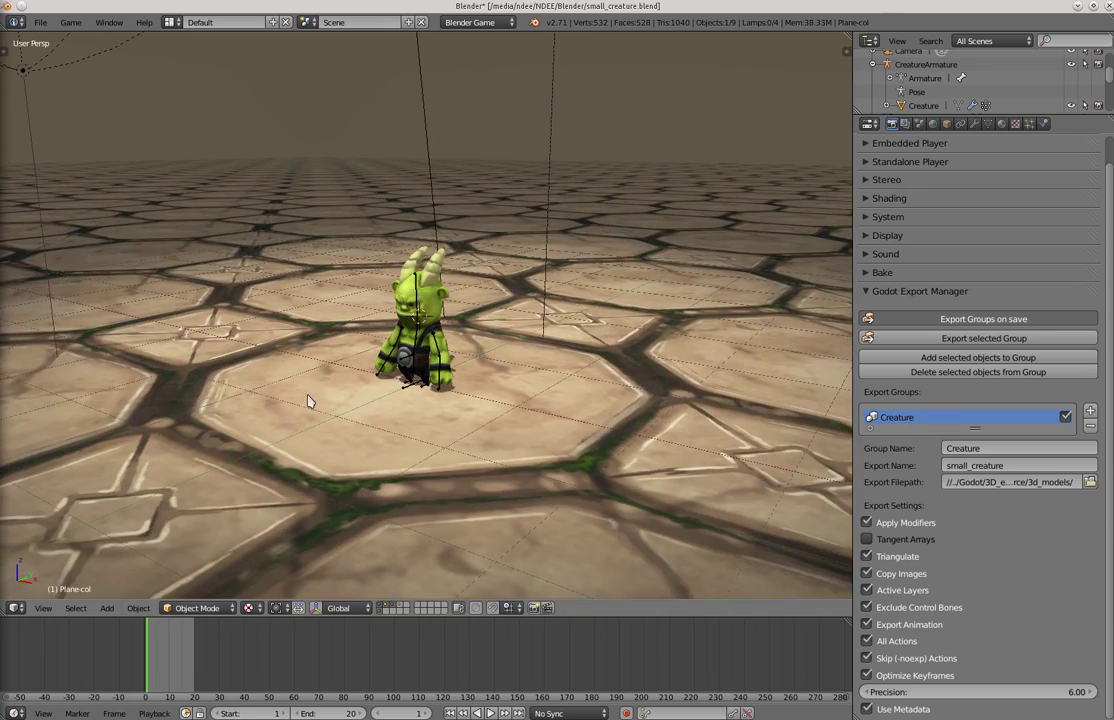
click(1090, 410)
click(971, 464)
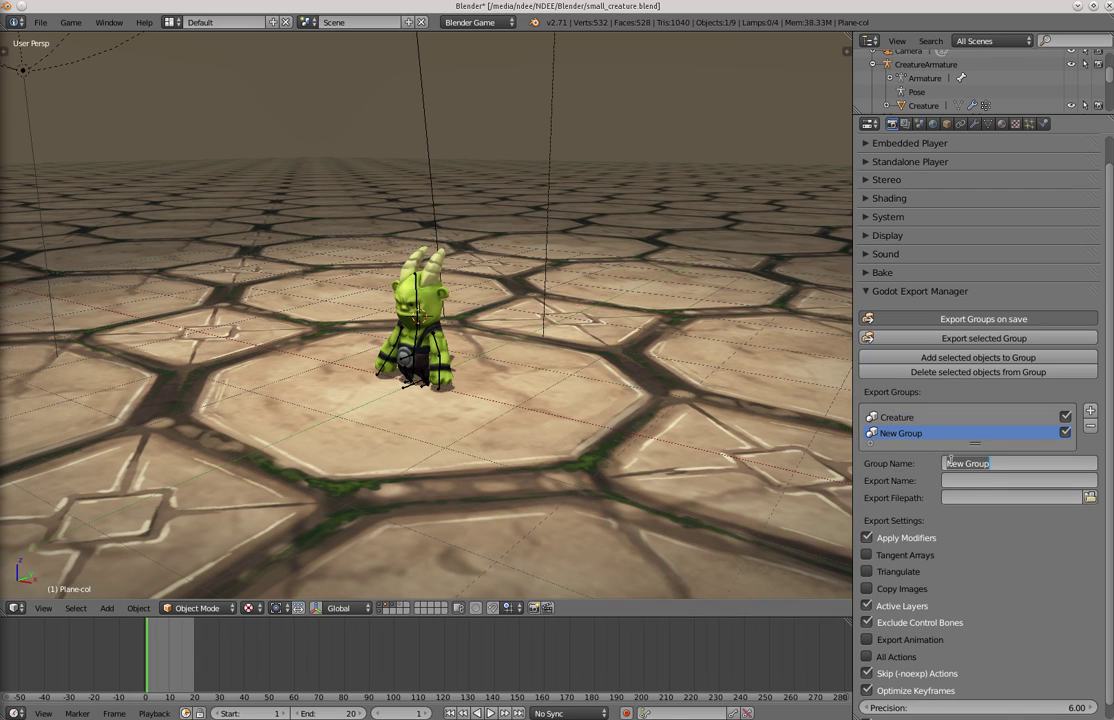
key(BackSpace)
text(Level)
click(972, 480)
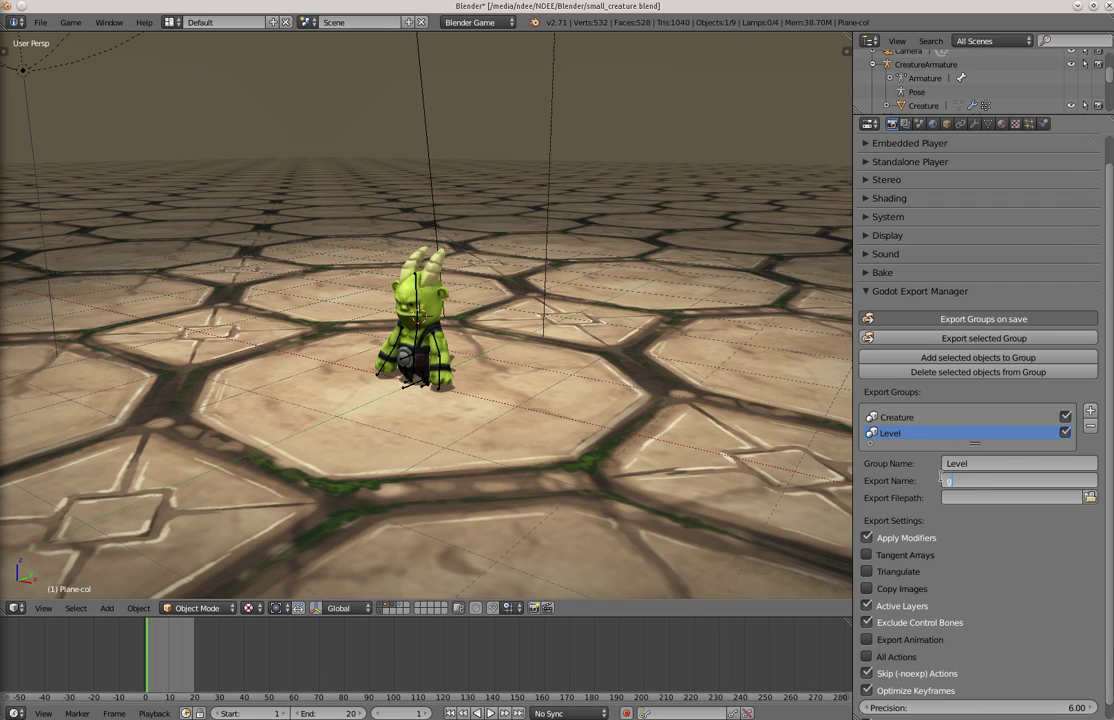
key(Return)
- Set the Level group's export path to the Godot/3D_example/resource/3d_models folder
click(1089, 497)
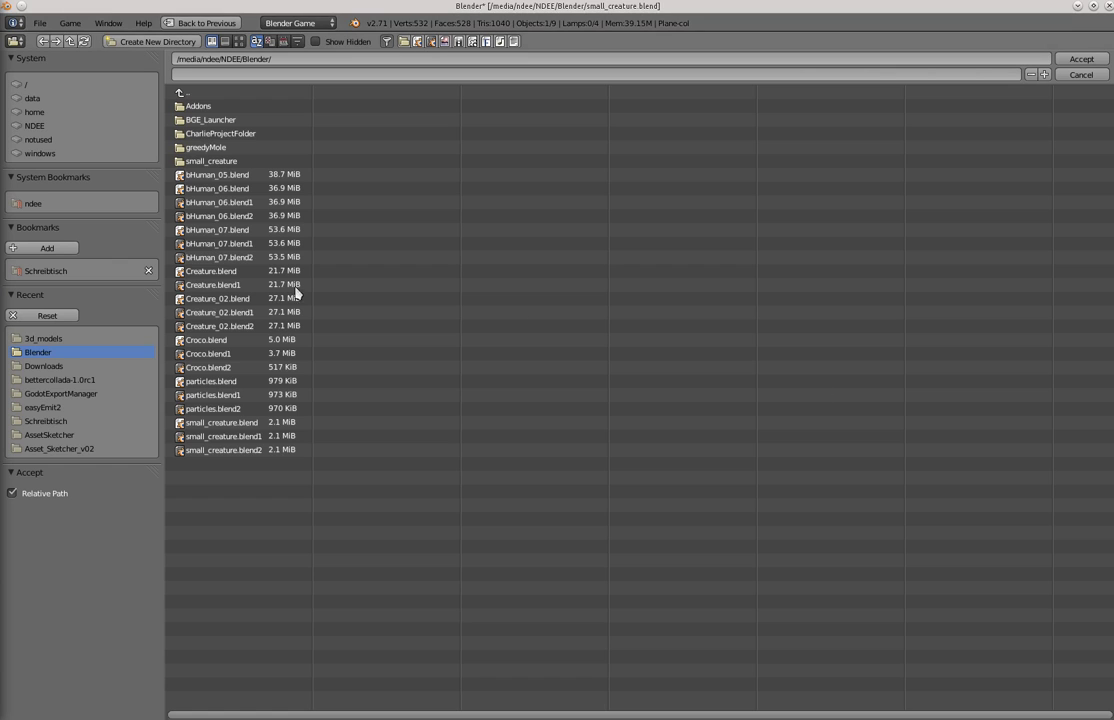
click(182, 93)
click(196, 230)
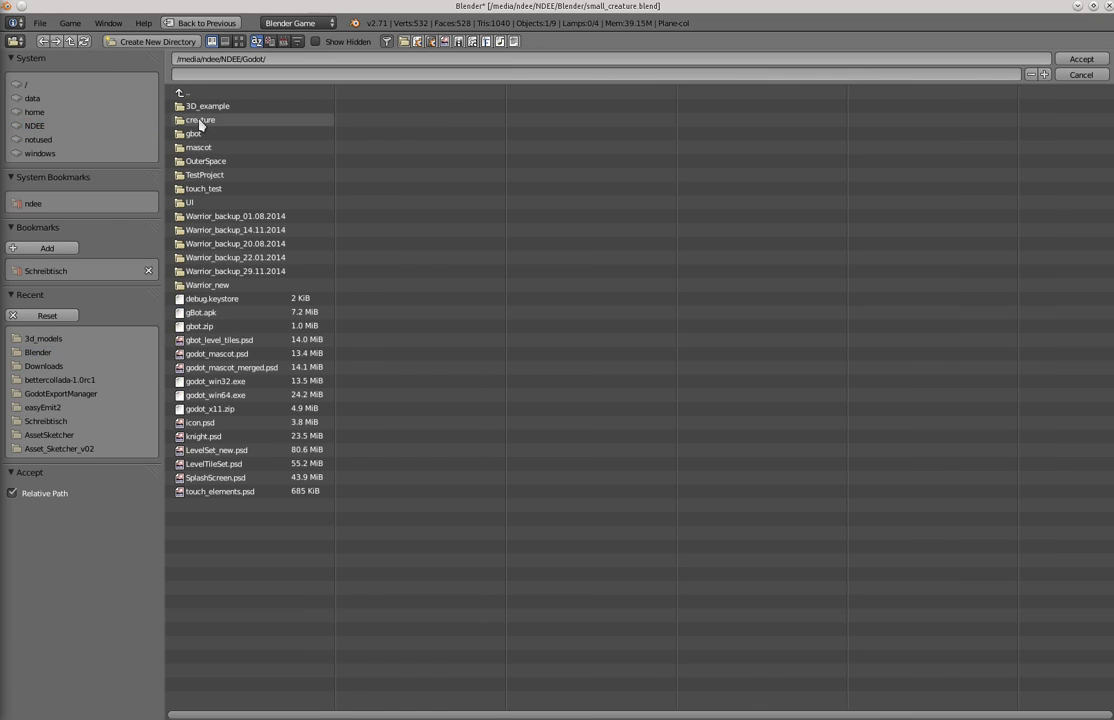
click(200, 106)
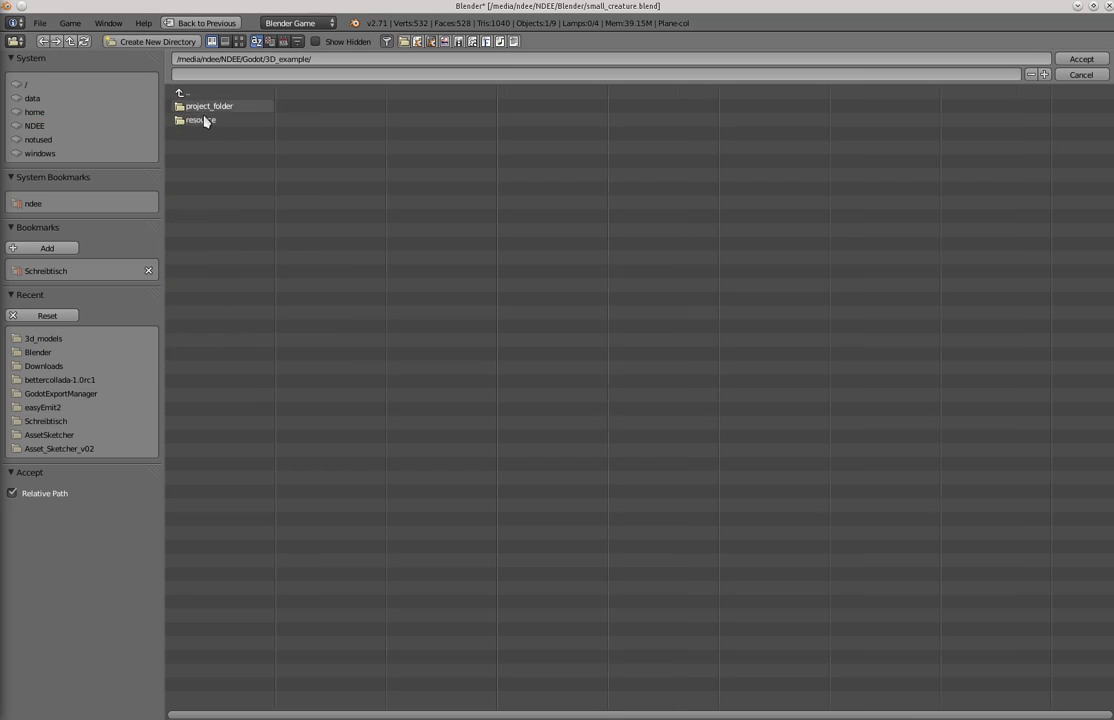
click(203, 119)
click(204, 106)
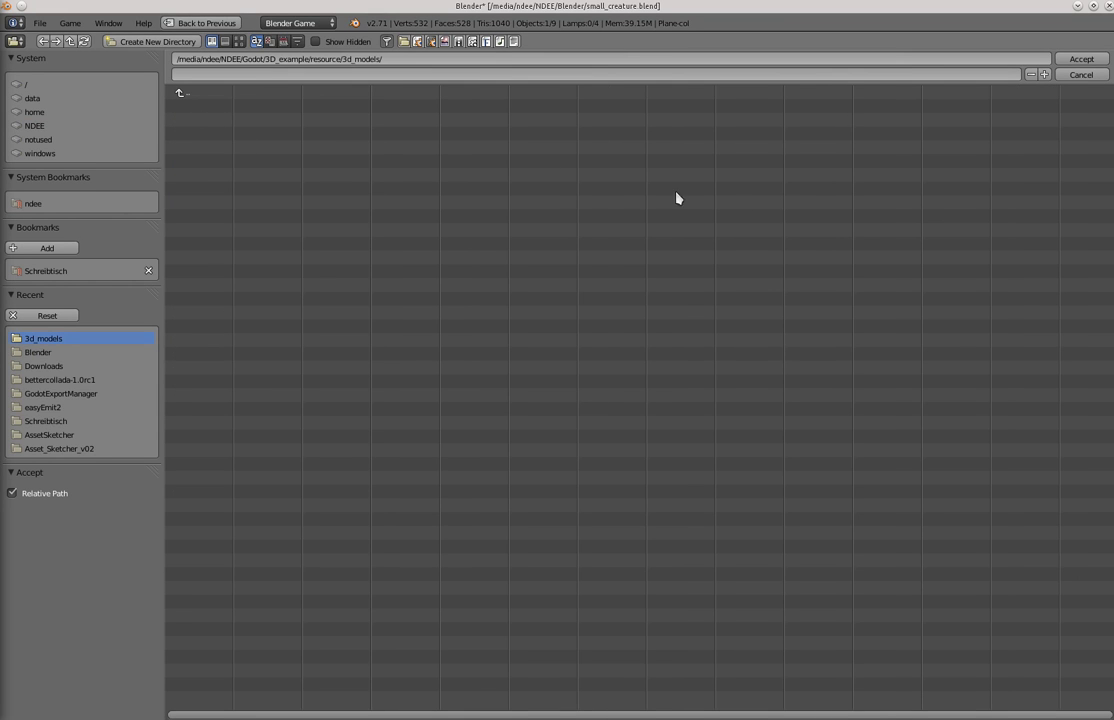
click(1058, 62)
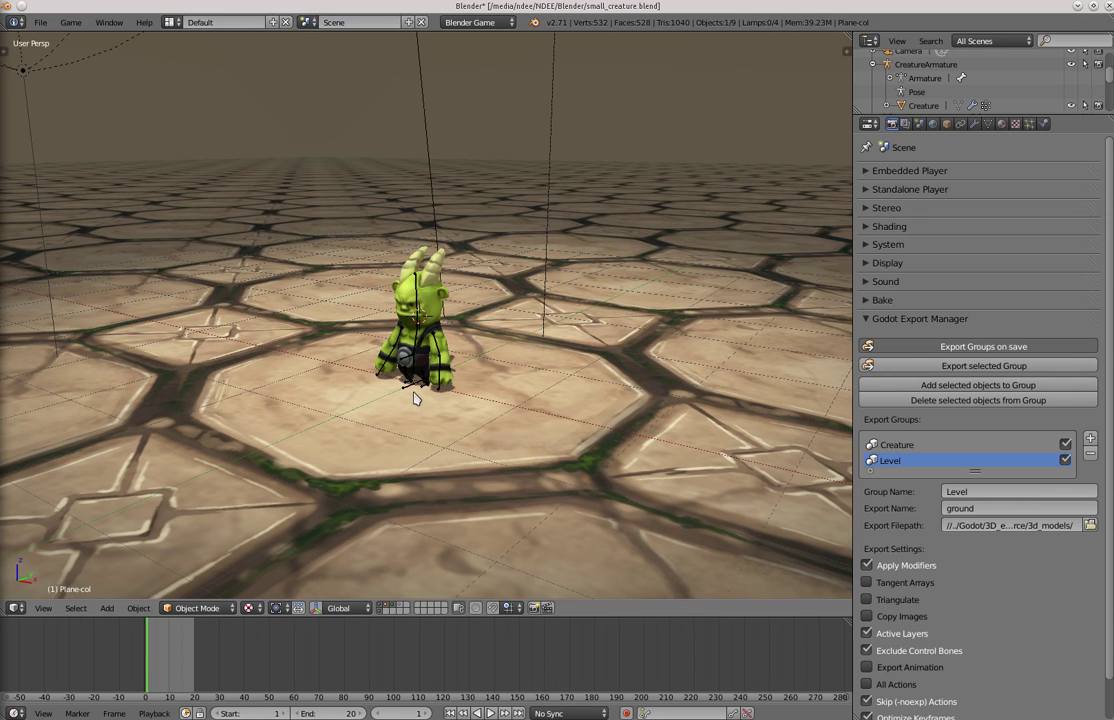
- Select the three lamps above the creature and create an export group named "Lights" for them
middle_drag(415, 398, 428, 385)
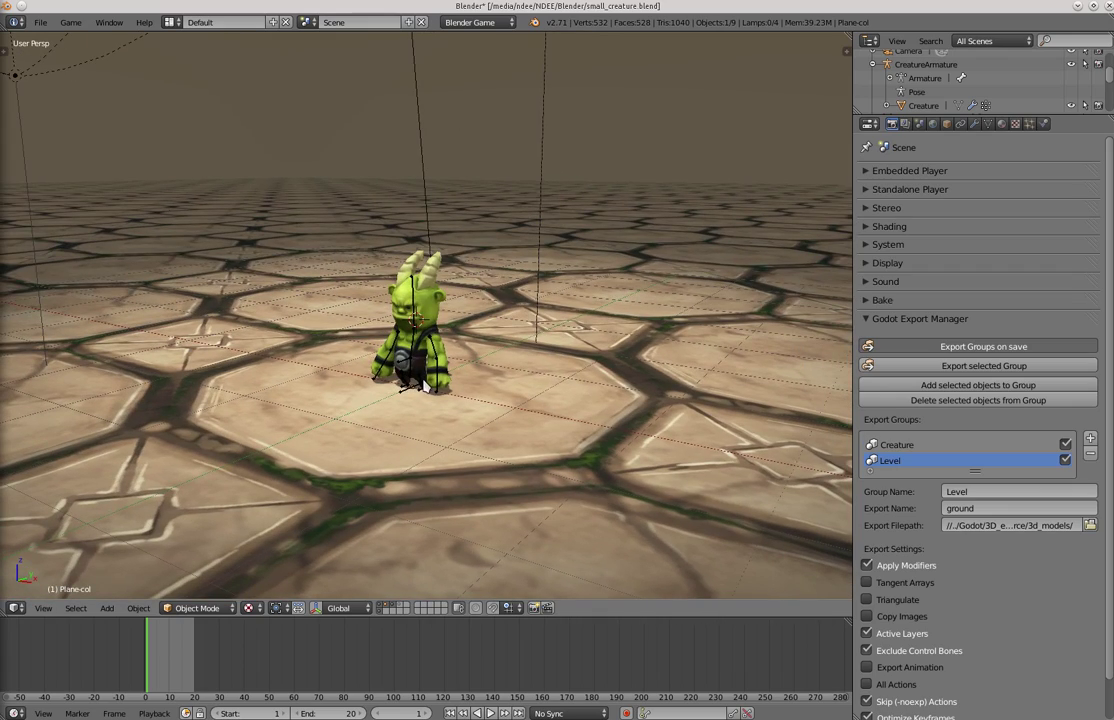
scroll(186, 191, down, 6)
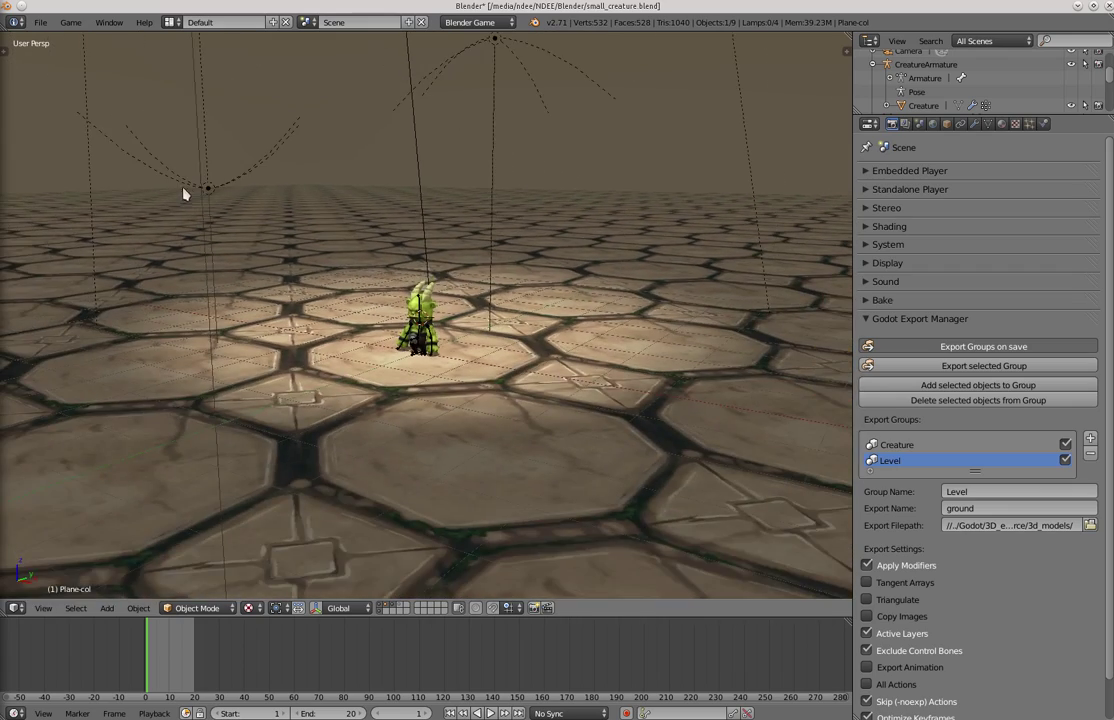
right_click(343, 286)
scroll(342, 270, down, 3)
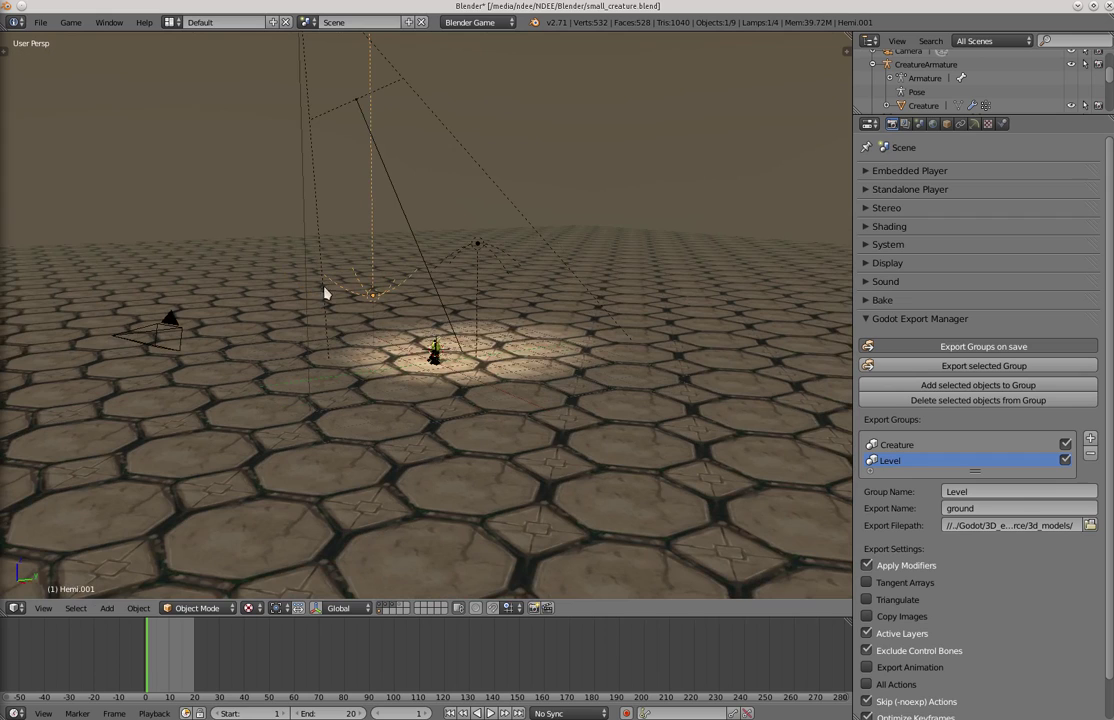
shift+right_click(332, 118)
shift+right_click(478, 243)
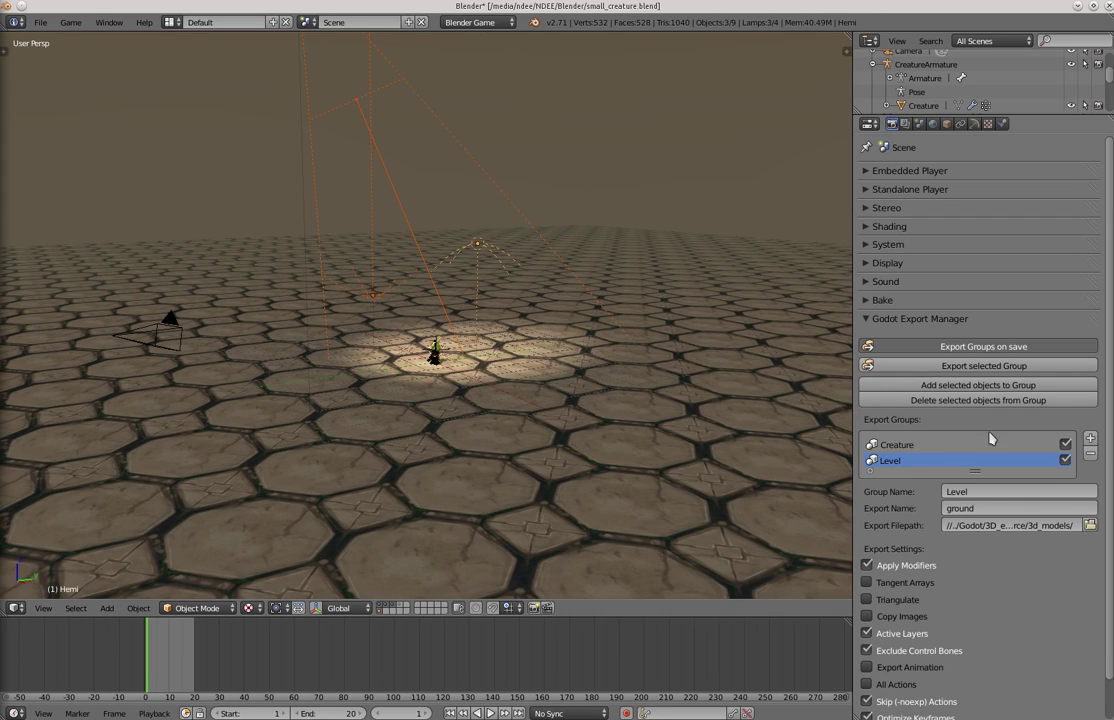
click(1090, 438)
click(986, 506)
key(BackSpace)
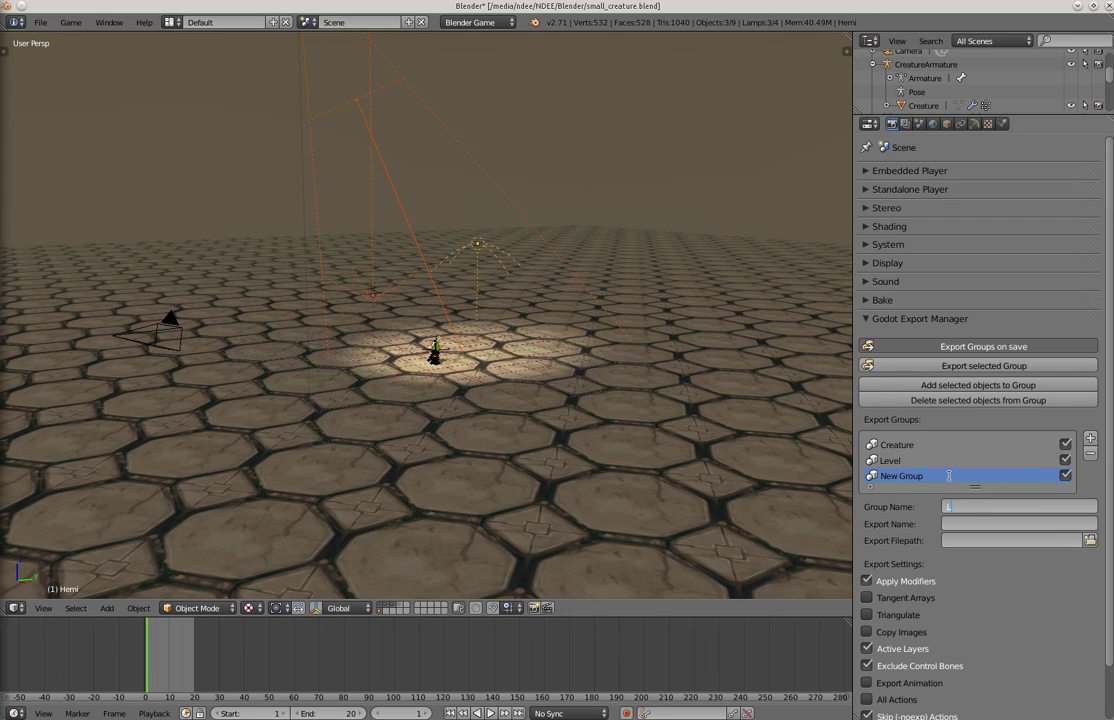
text(Lights)
key(Return)
- Set the Lights group's export name to "lights"
click(952, 524)
text(lights)
key(Return)
- Set the Lights group's export path to the Godot/3D_example/resource/3d_models folder
click(1090, 540)
click(188, 93)
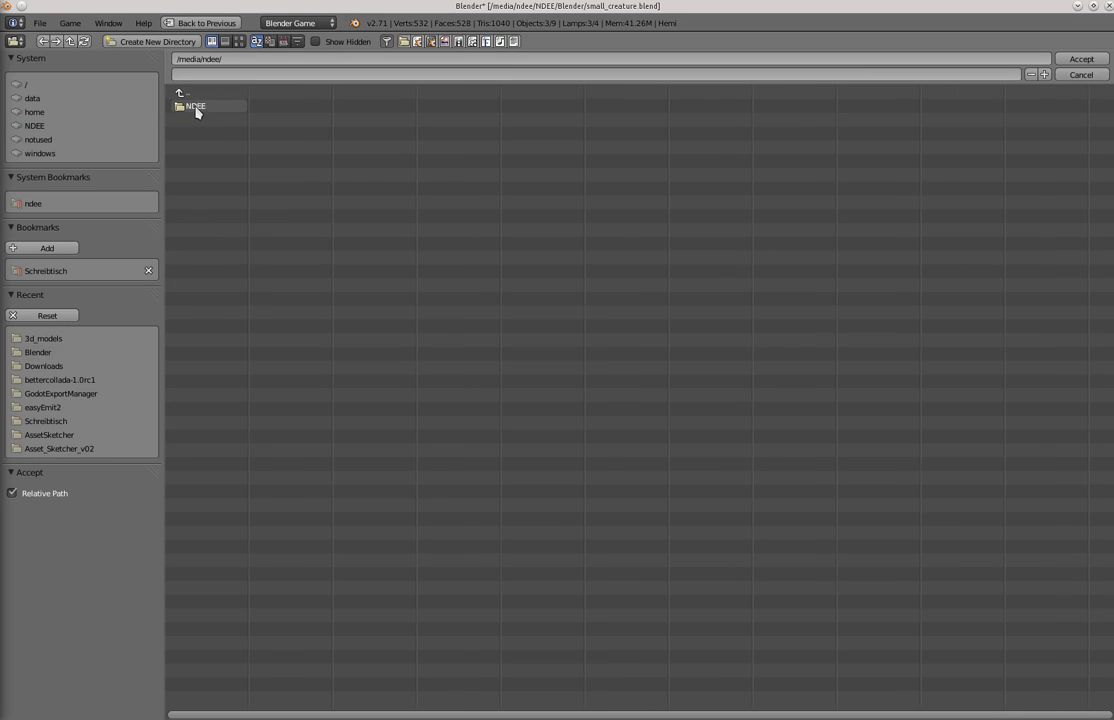
click(196, 108)
click(205, 228)
click(209, 108)
click(206, 120)
click(206, 107)
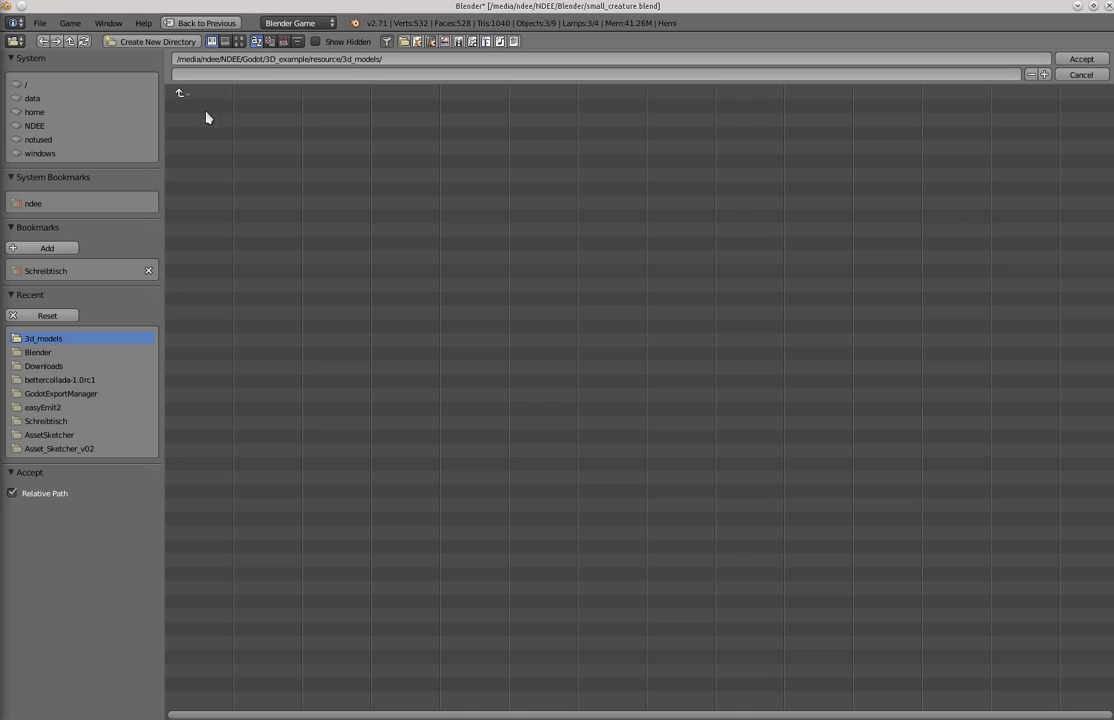
click(1080, 60)
- Switch to Dolphin to check the contents of the 3d_models folder, and return to Blender
middle_drag(276, 342, 355, 248)
key(alt+Tab)
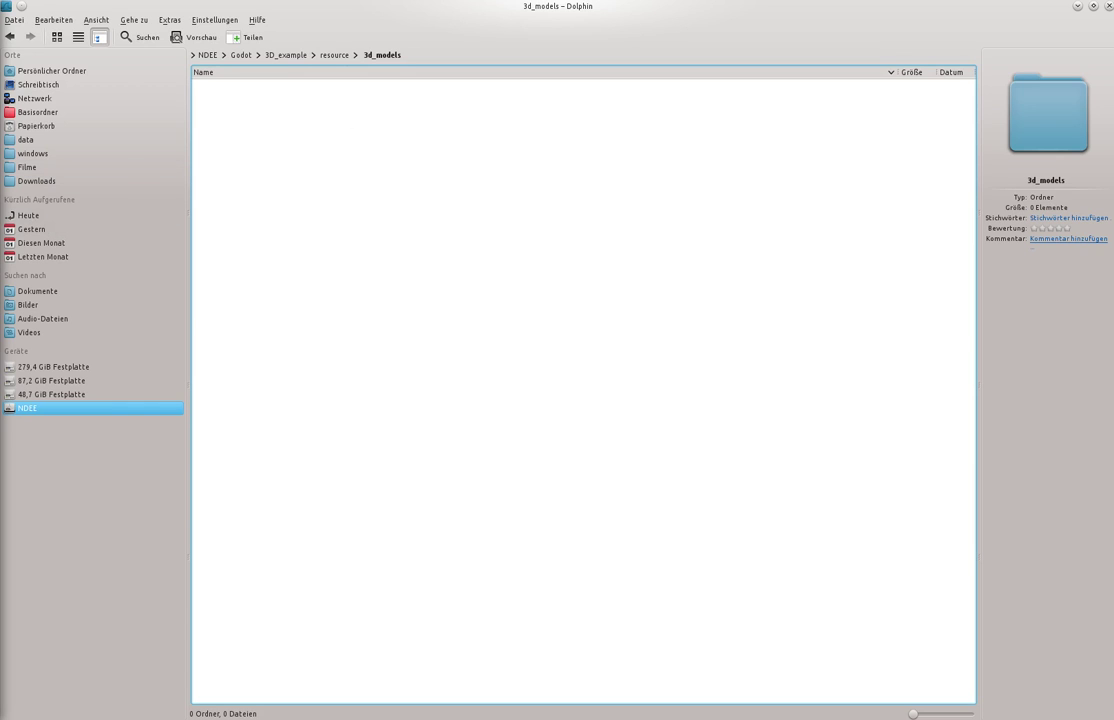
key(alt+Tab)
middle_drag(522, 331, 437, 357)
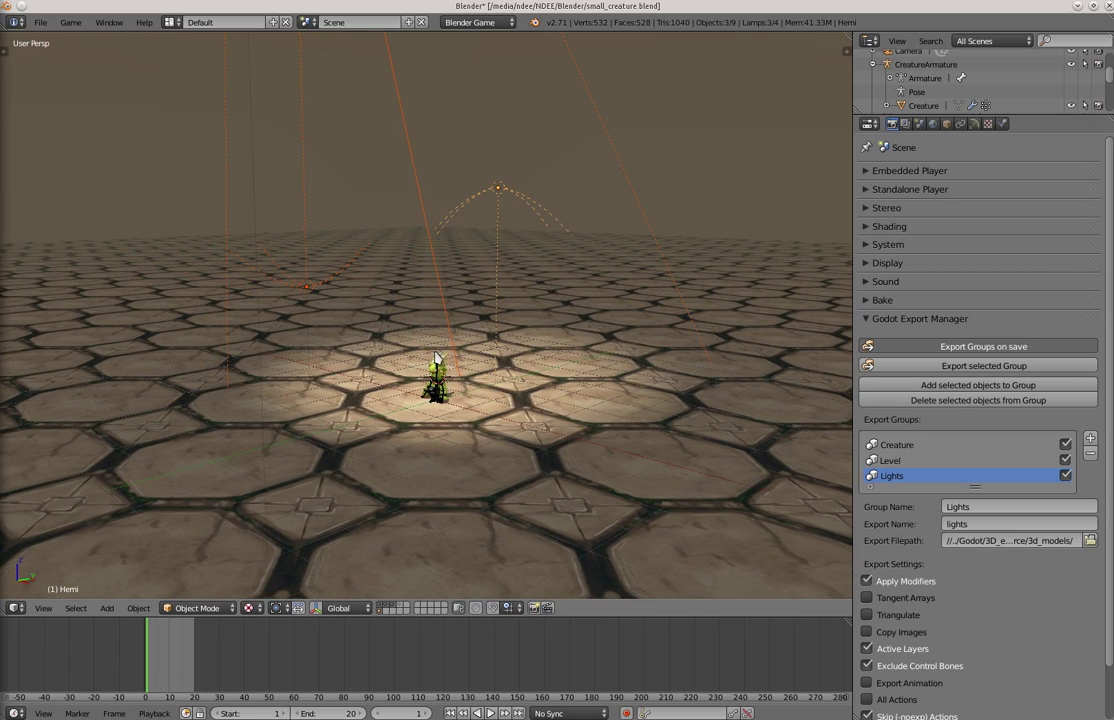
- Save small_creature.blend over the existing file to export the groups, and check the exported files and images folder in Dolphin
key(ctrl+s)
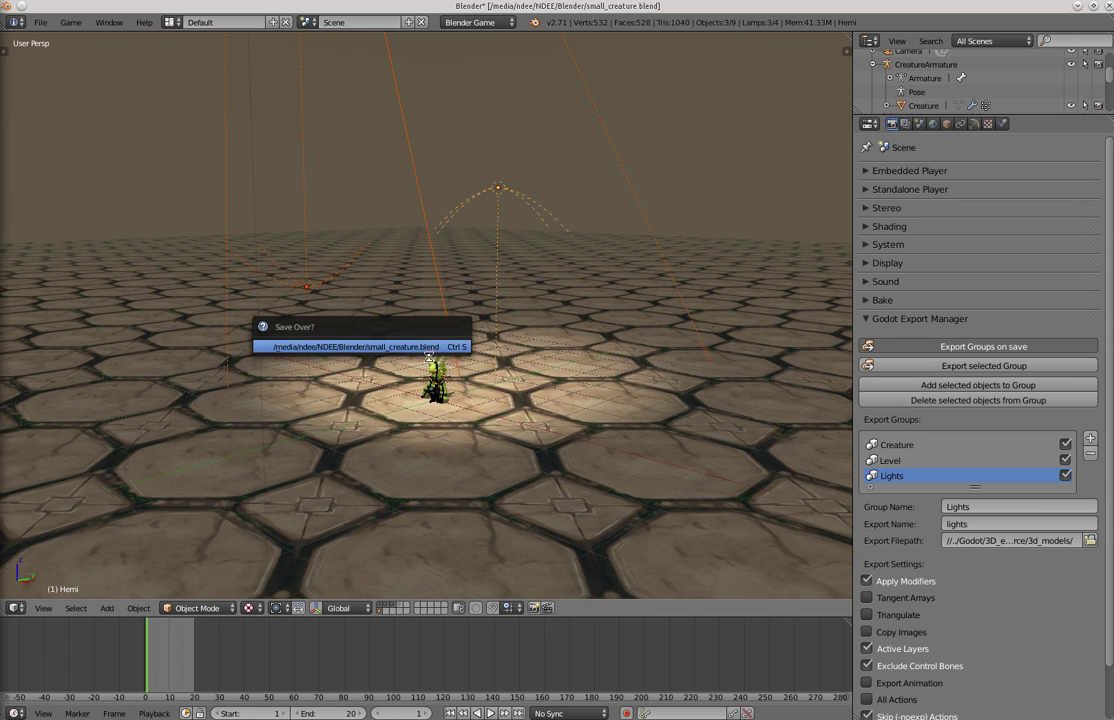
key(Return)
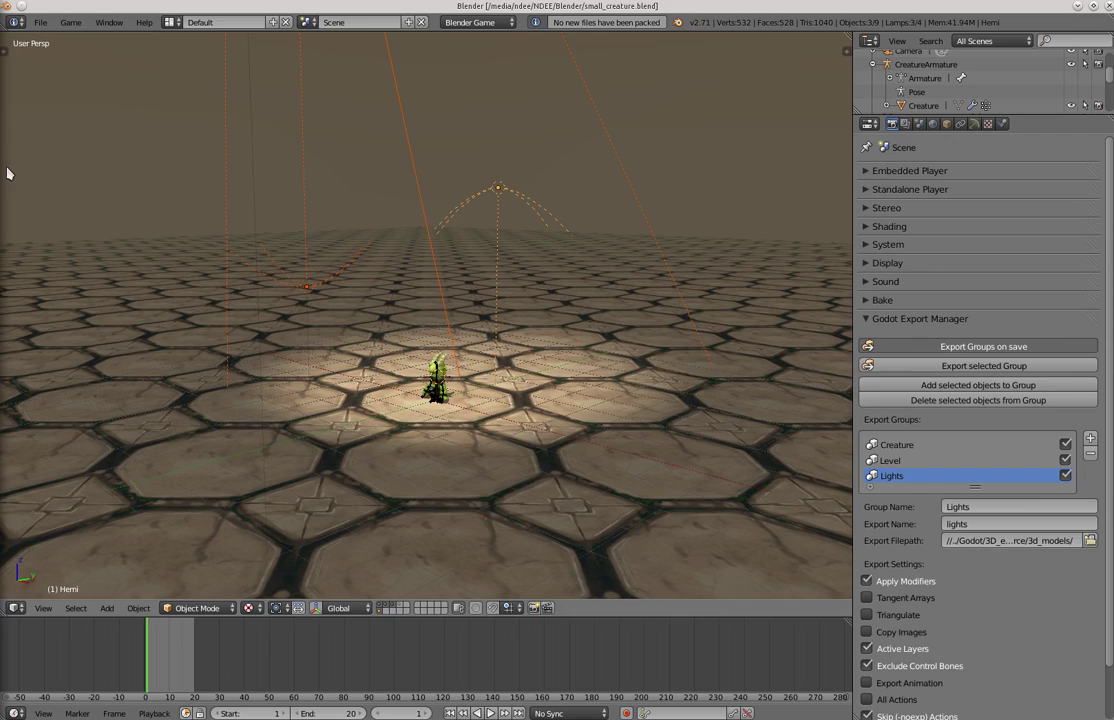
key(alt+Tab)
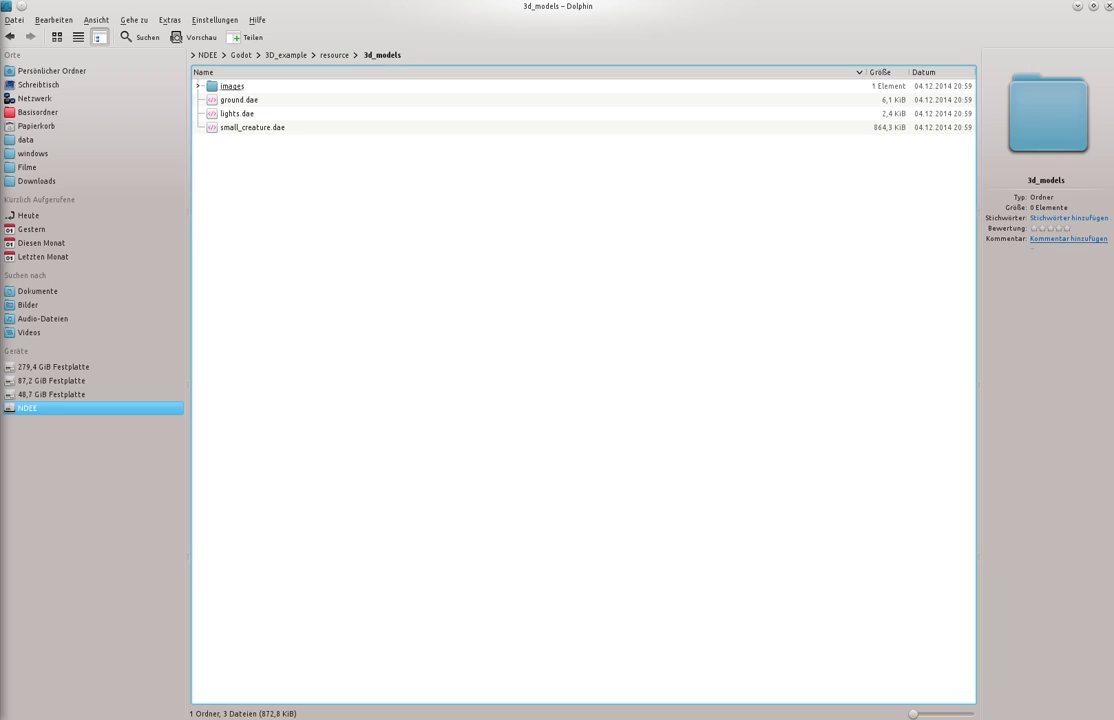
double_click(231, 89)
click(242, 89)
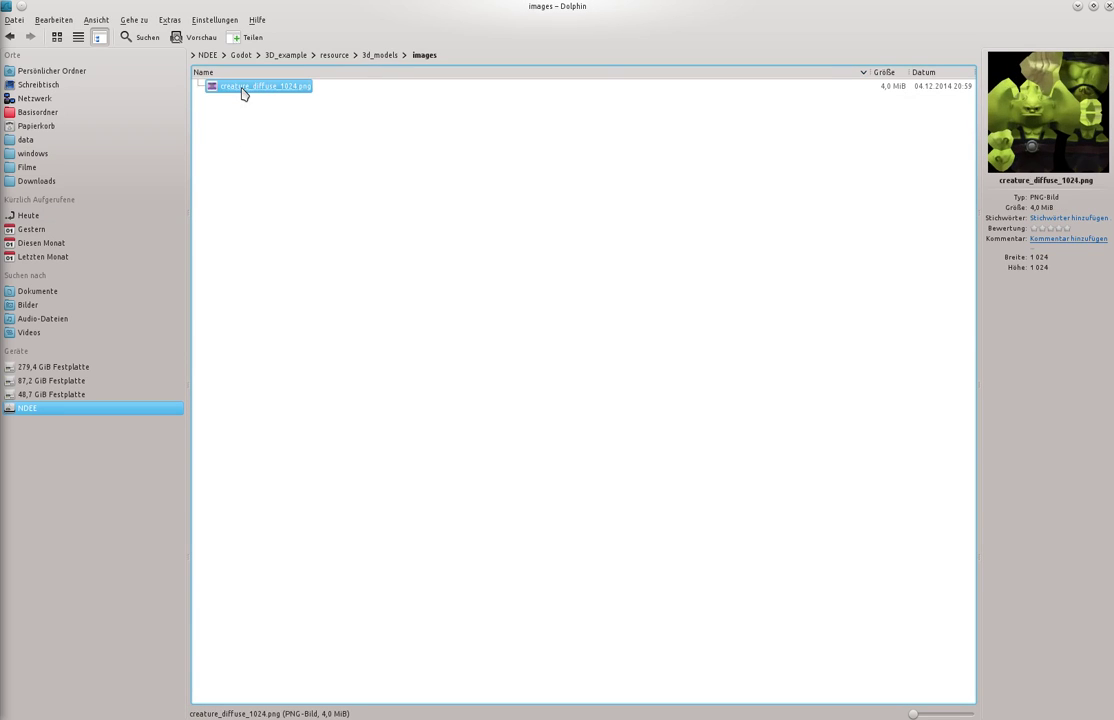
drag(242, 92, 468, 248)
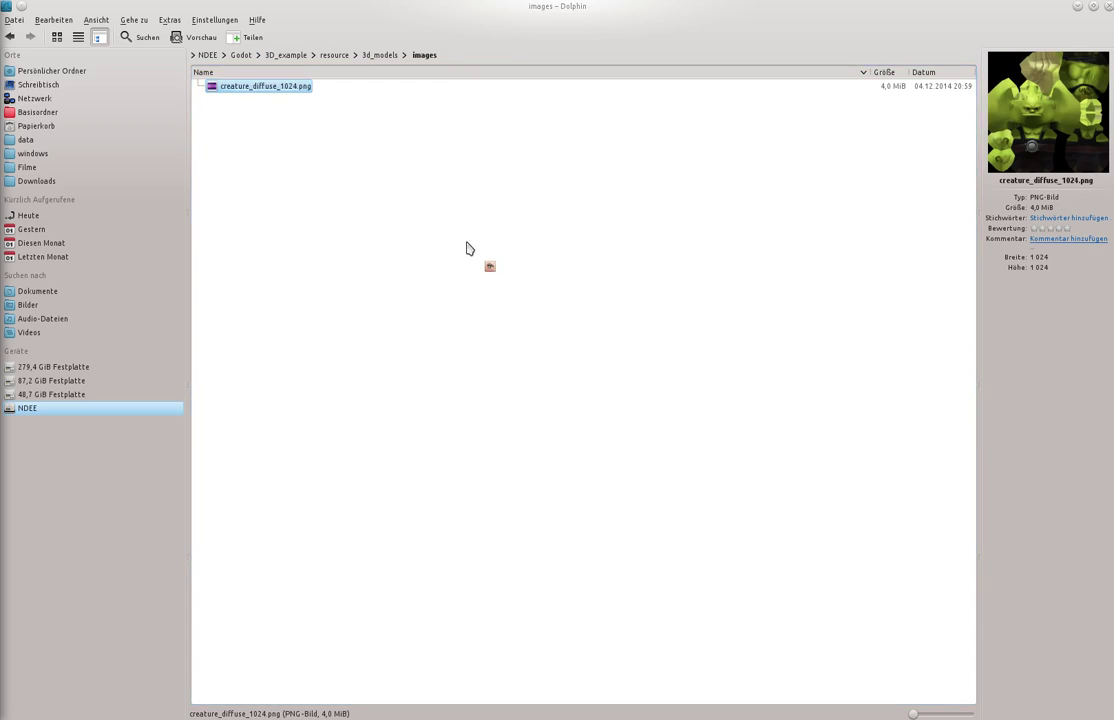
click(1107, 7)
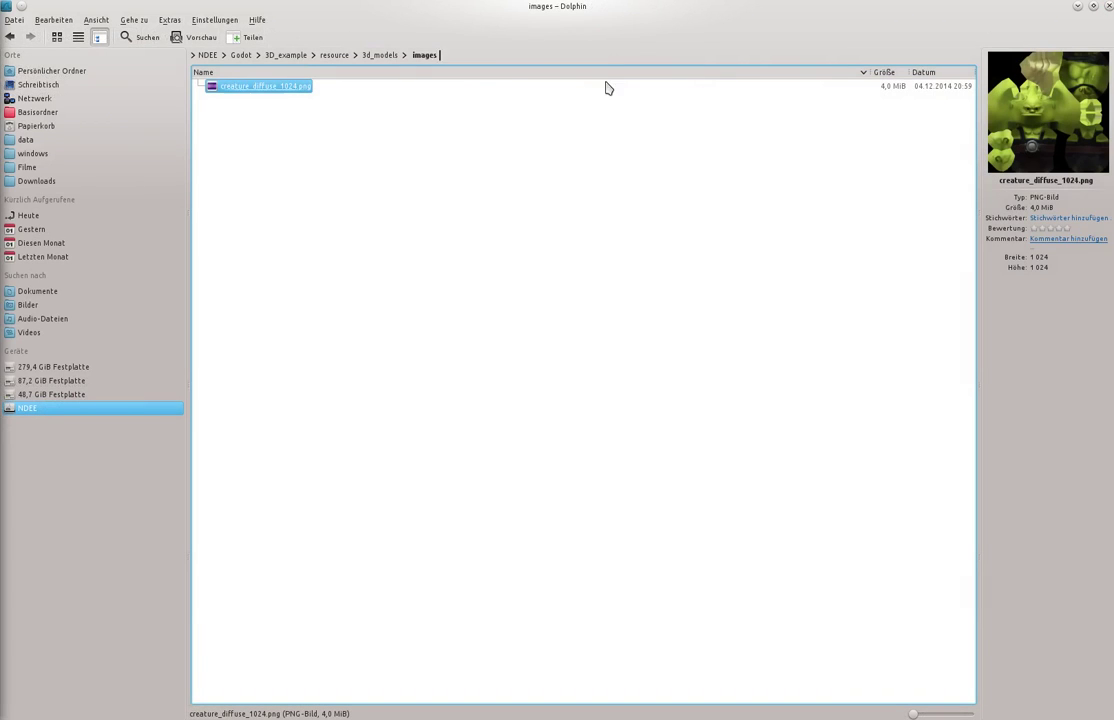
click(11, 36)
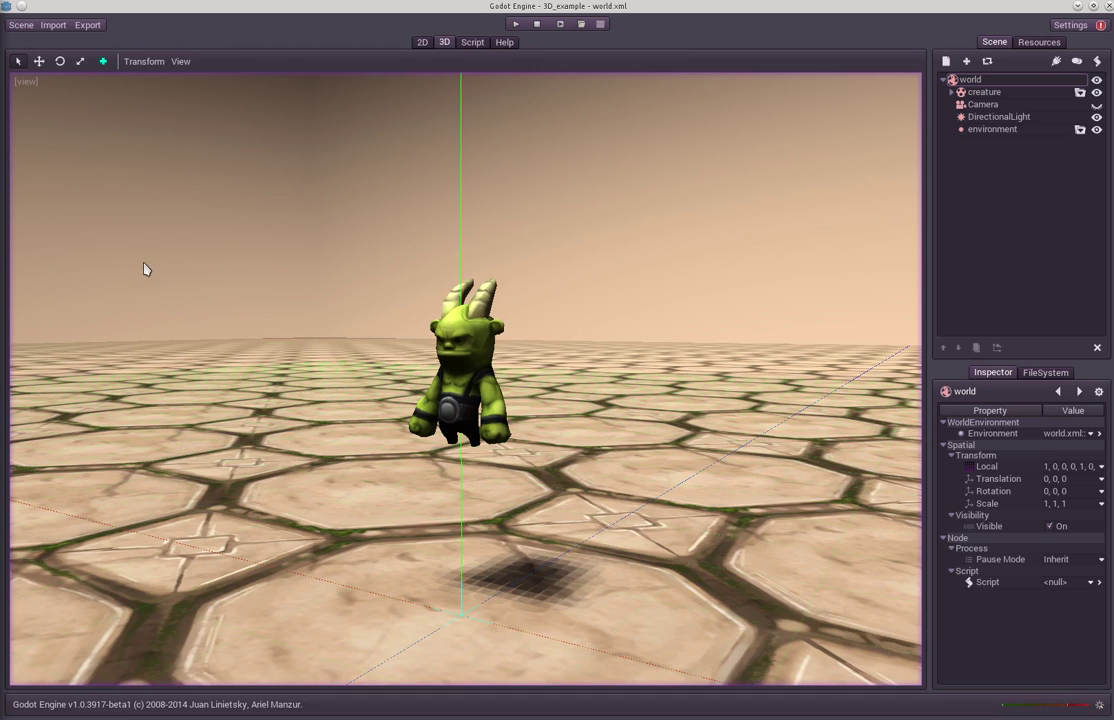
- Switch to Godot, re-import the changed small_creature, ground and lights scenes, and inspect the updated world scene
mouse_move(326, 235)
middle_down()
mouse_move(339, 250)
mouse_move(330, 245)
middle_up()
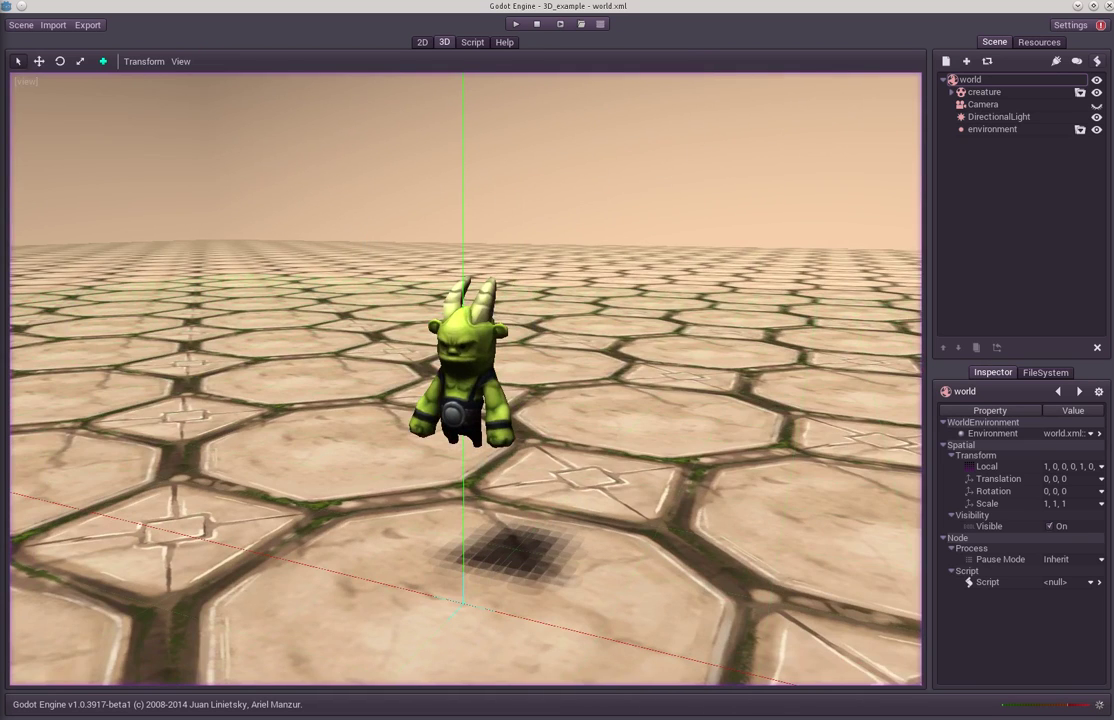
click(1101, 27)
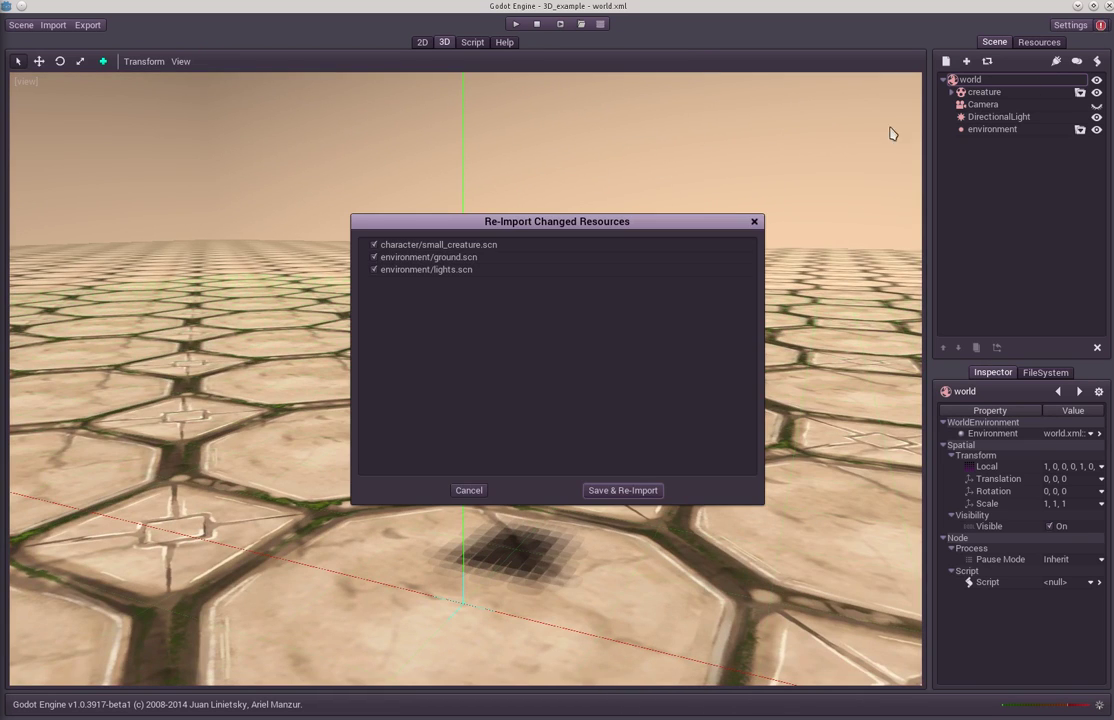
click(620, 489)
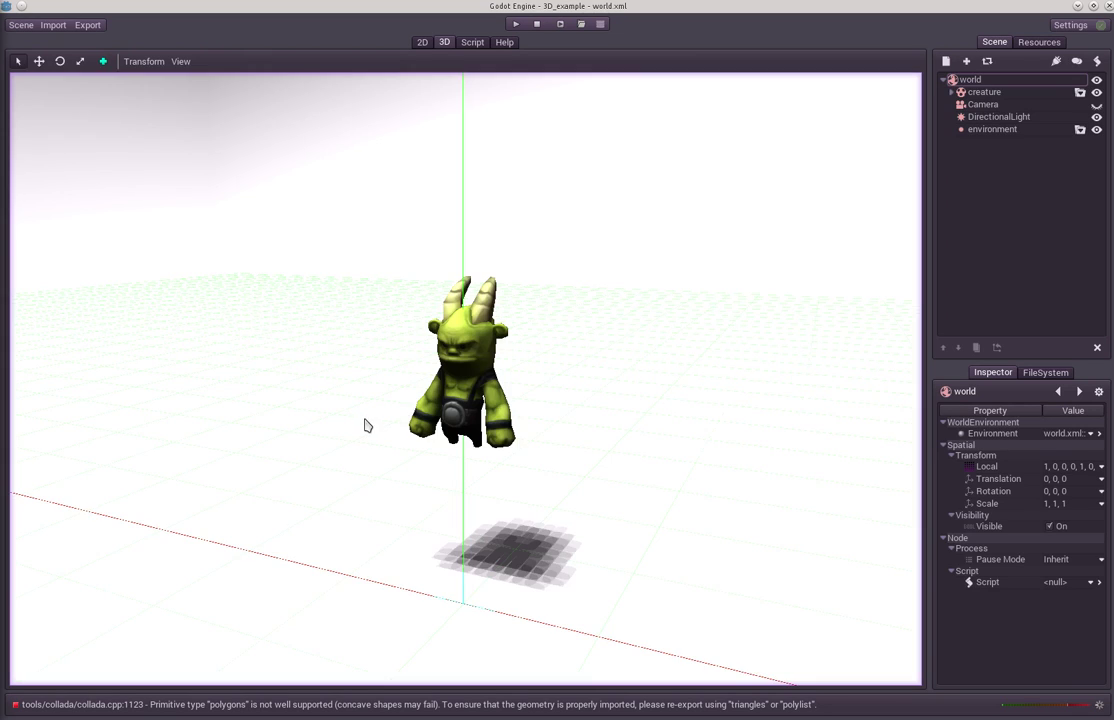
scroll(388, 279, down, 20)
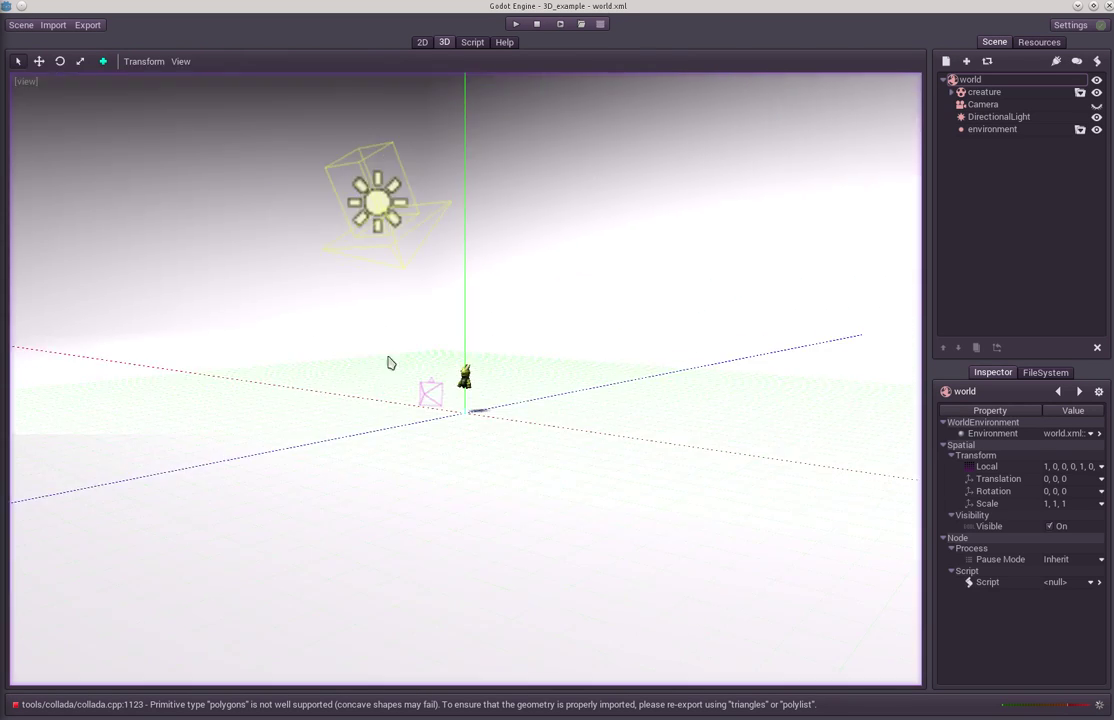
middle_drag(390, 363, 385, 313)
scroll(430, 290, up, 12)
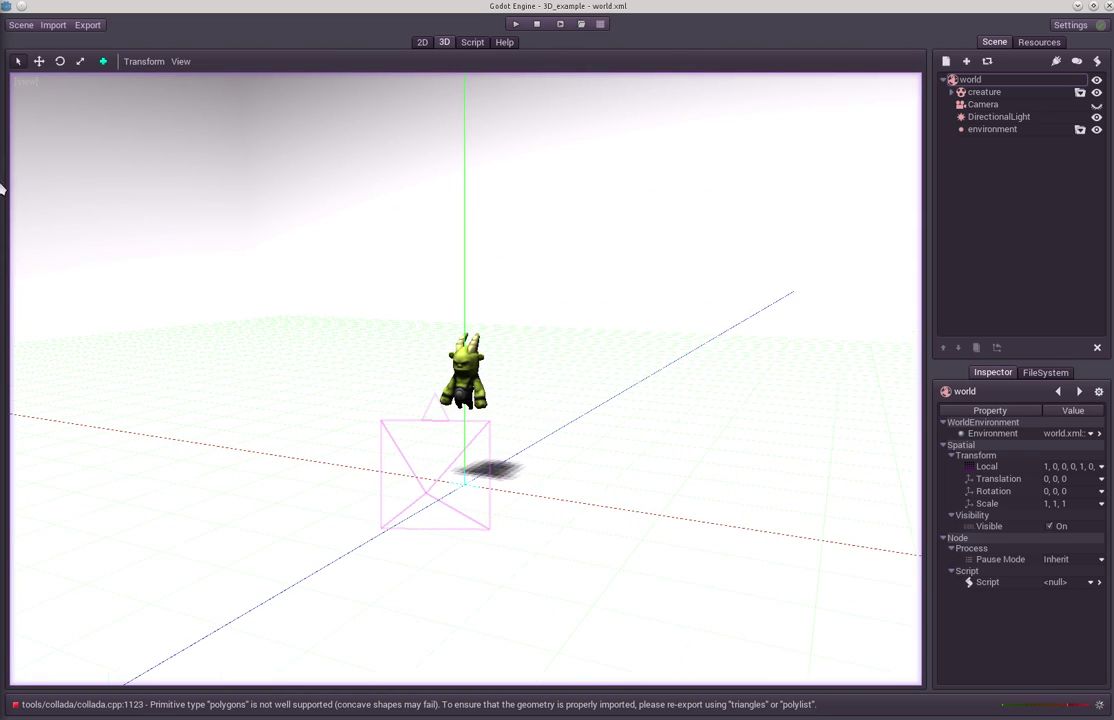
- Switch to Blender, enable Copy Images for the Level export group, and save small_creature.blend over the existing file
key(alt+Tab)
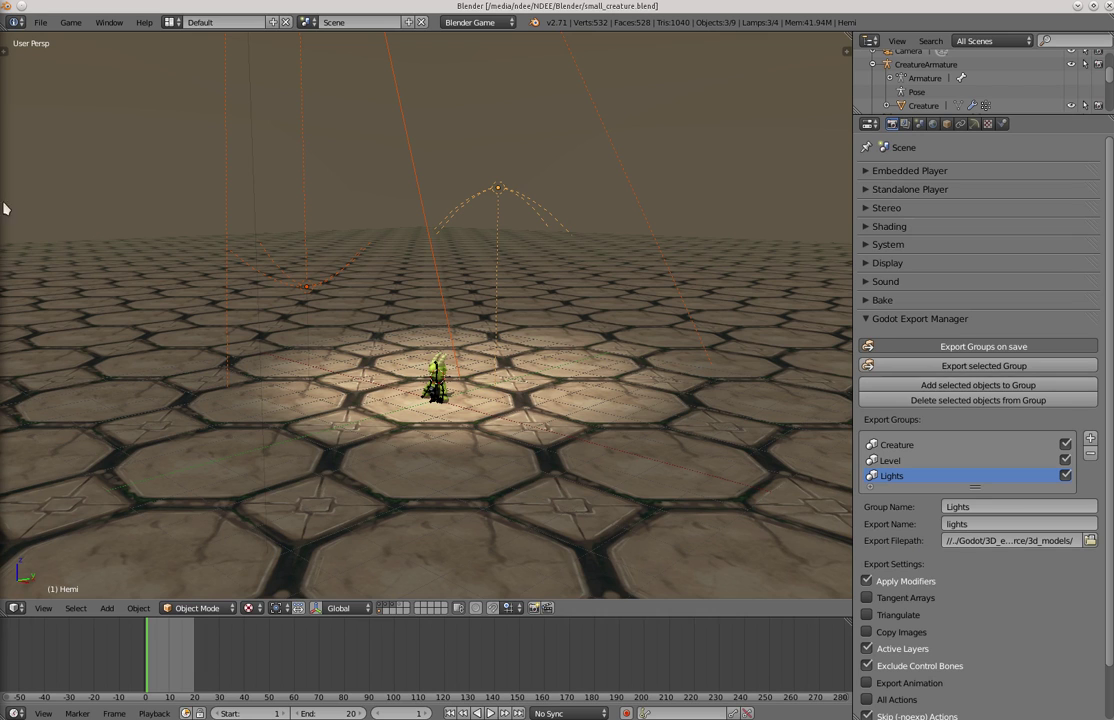
click(893, 460)
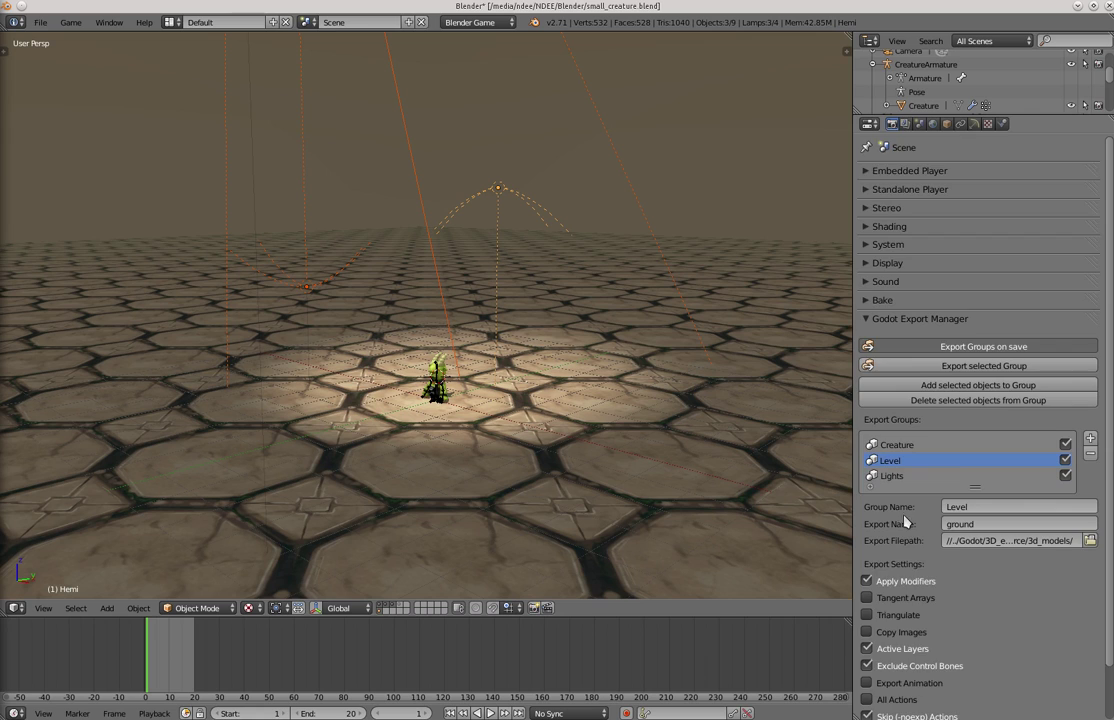
scroll(895, 500, down, 2)
click(866, 573)
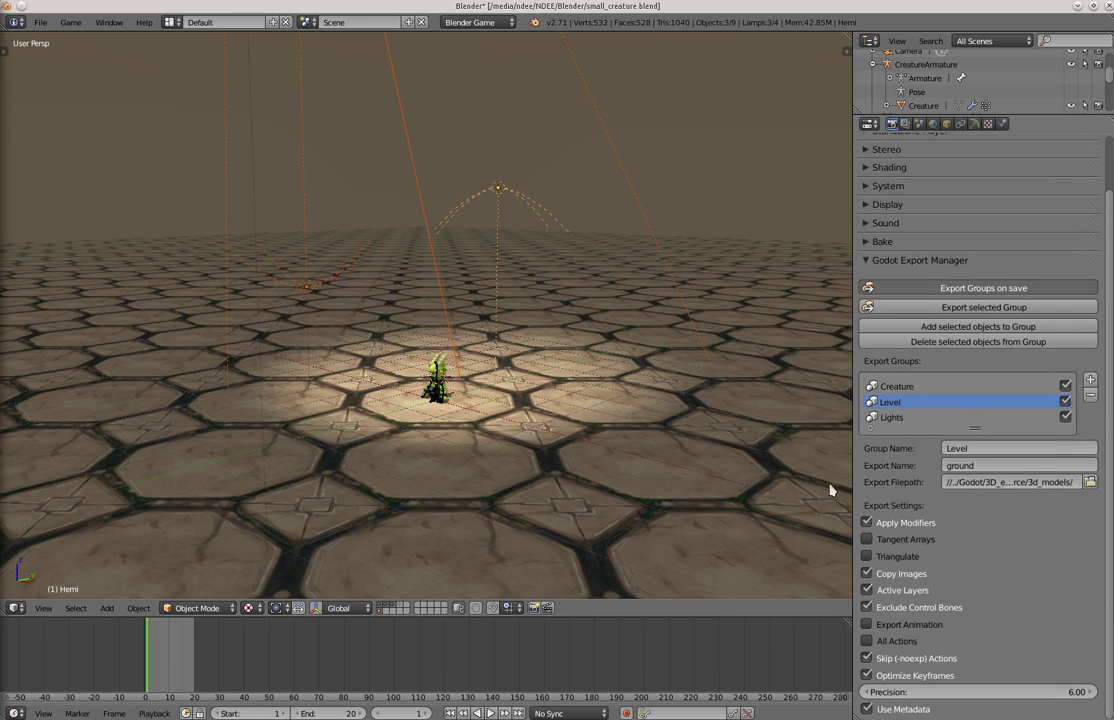
key(ctrl+s)
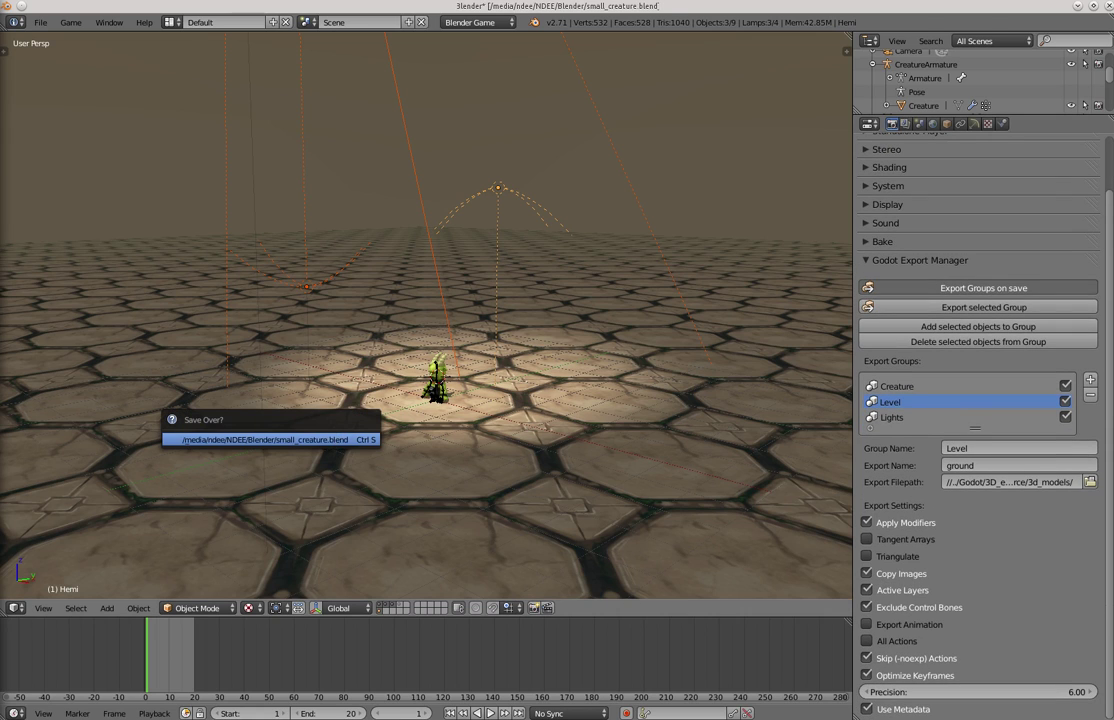
key(Return)
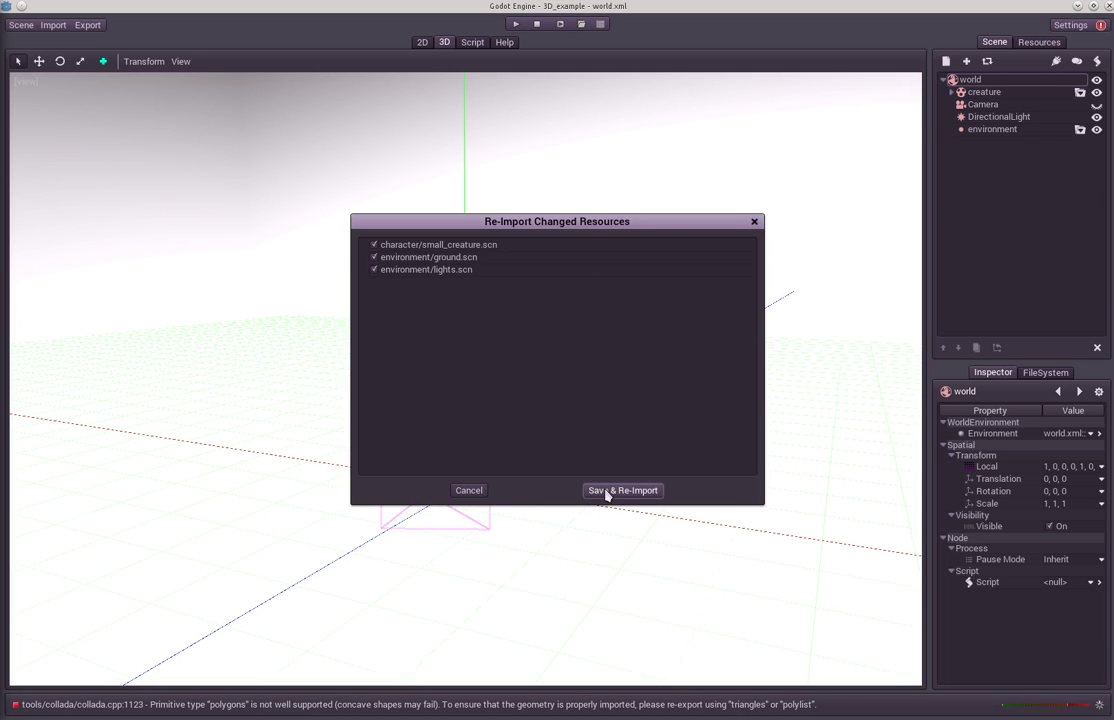
- Re-import the changed small_creature, ground and lights scenes in Godot again and check the ground texture
click(606, 491)
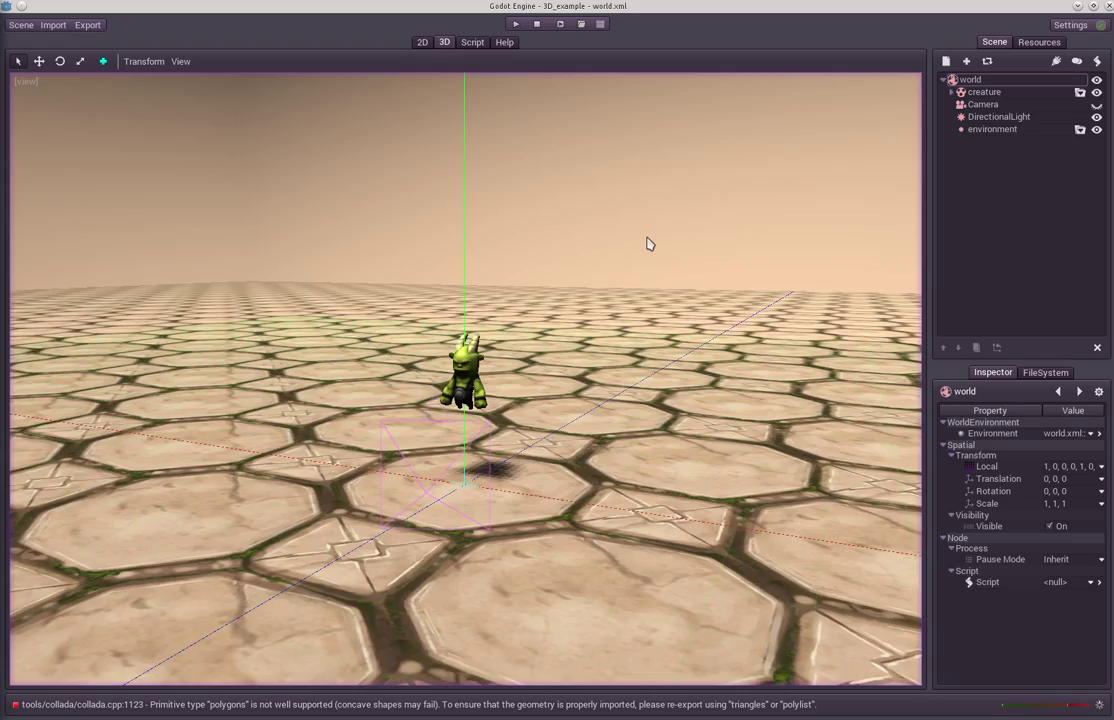
middle_drag(647, 243, 538, 270)
scroll(580, 248, down, 3)
scroll(577, 246, up, 15)
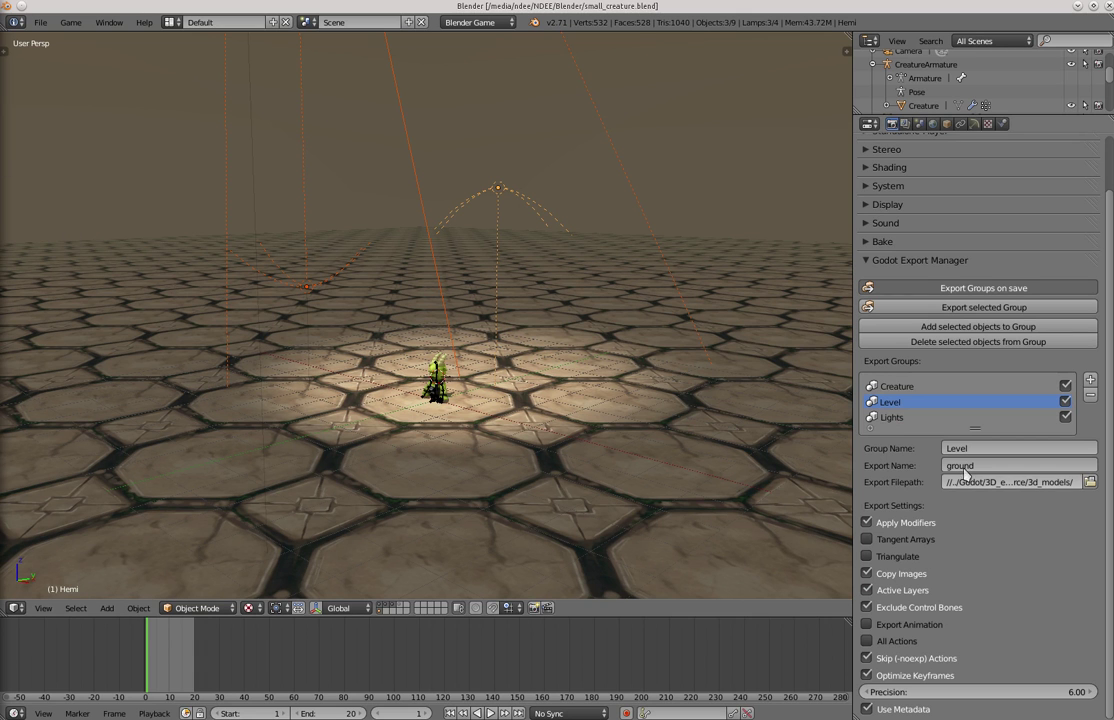
- Disable the Level and Lights groups in Blender, save so that only Creature is exported, and re-import small_creature in Godot
click(1065, 417)
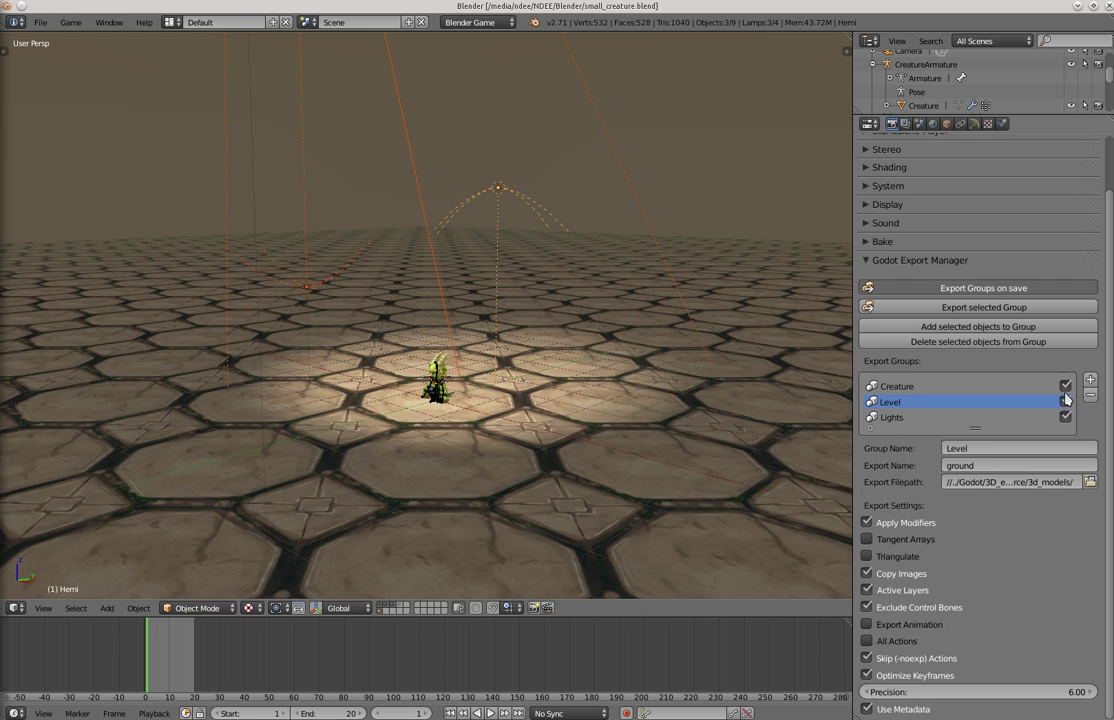
drag(1066, 401, 1065, 417)
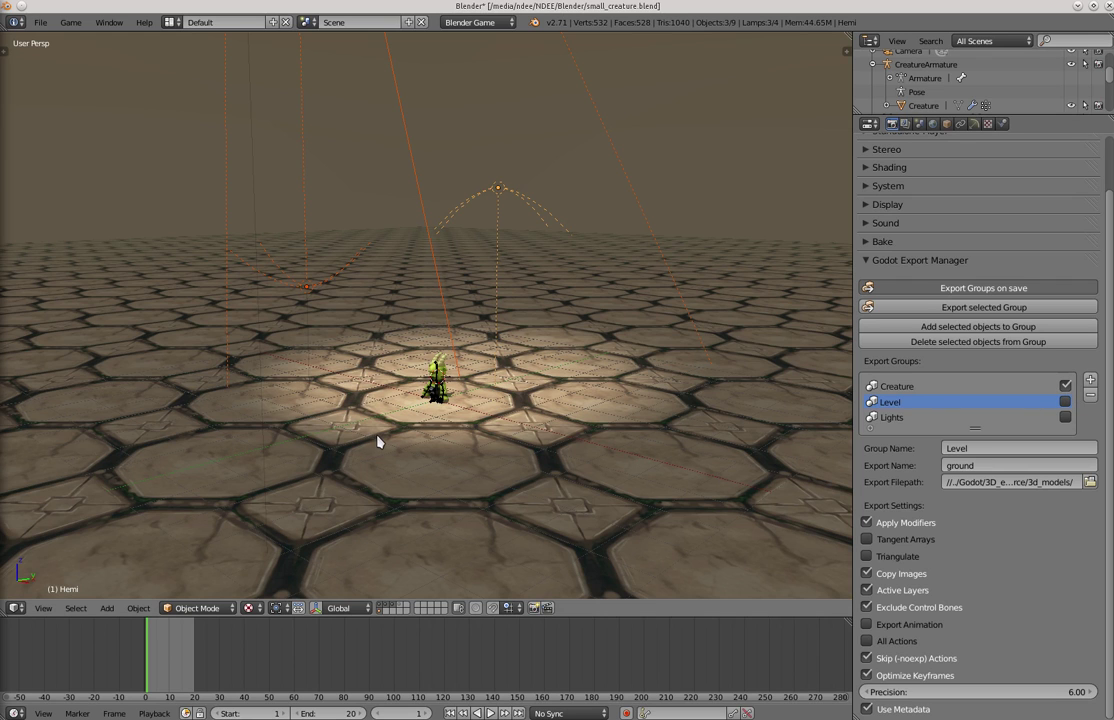
key(ctrl+s)
key(Return)
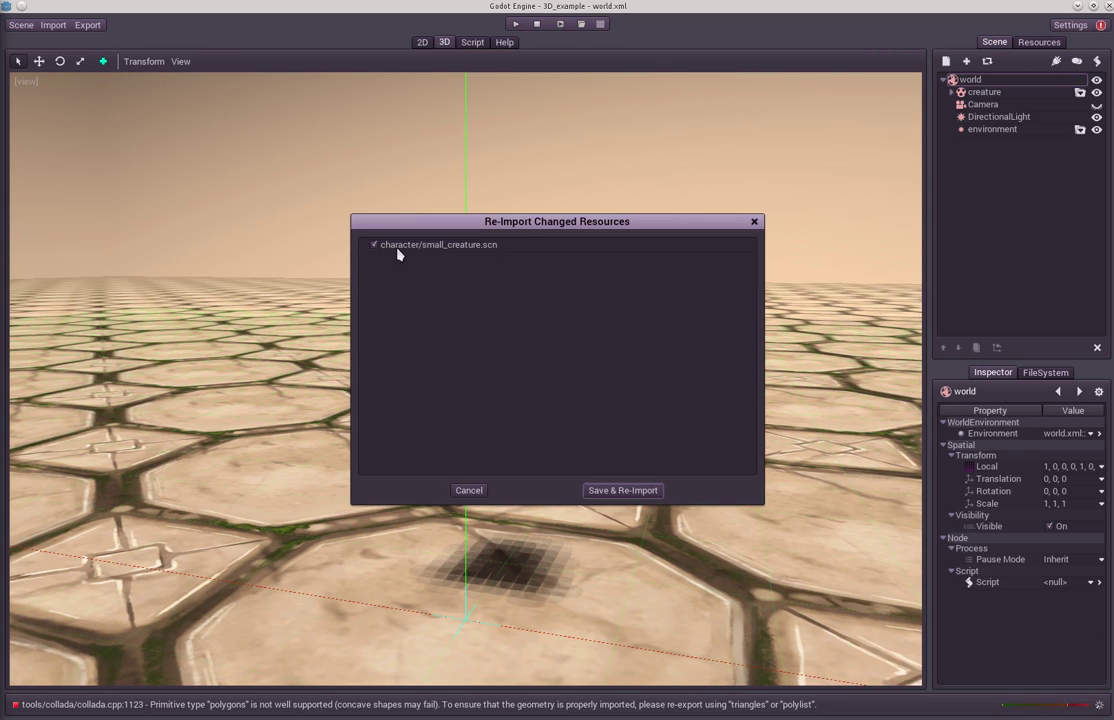
click(621, 490)
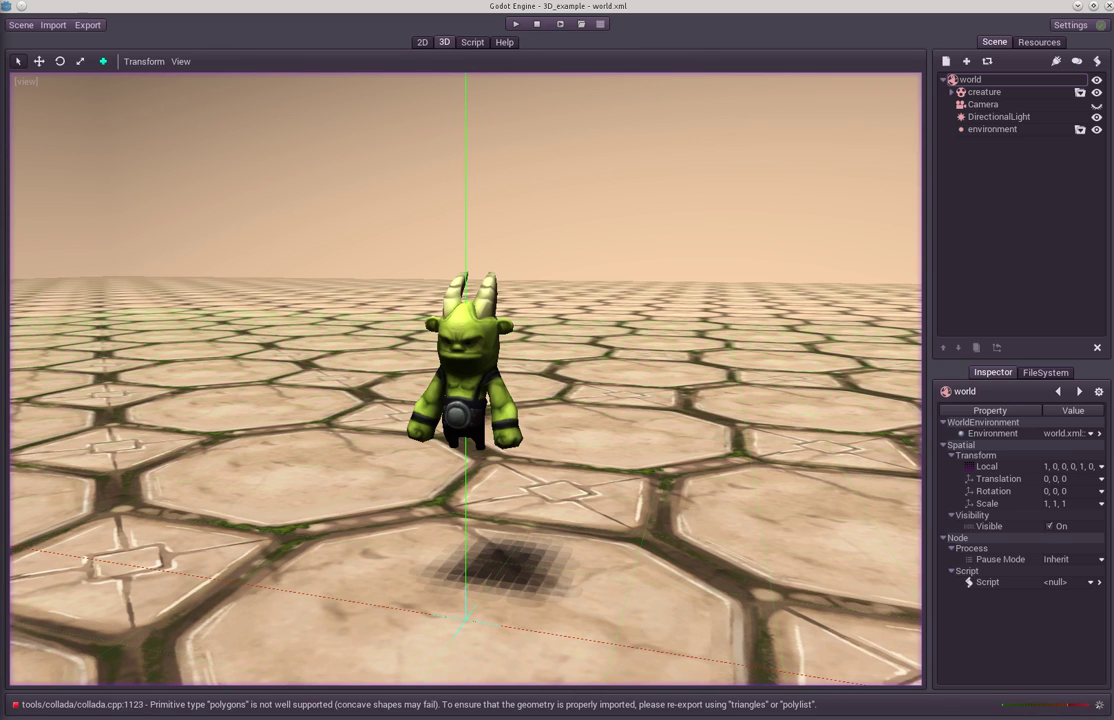
- Switch back to Blender and re-enable the Level and Lights export groups
key(alt+Tab)
click(1064, 400)
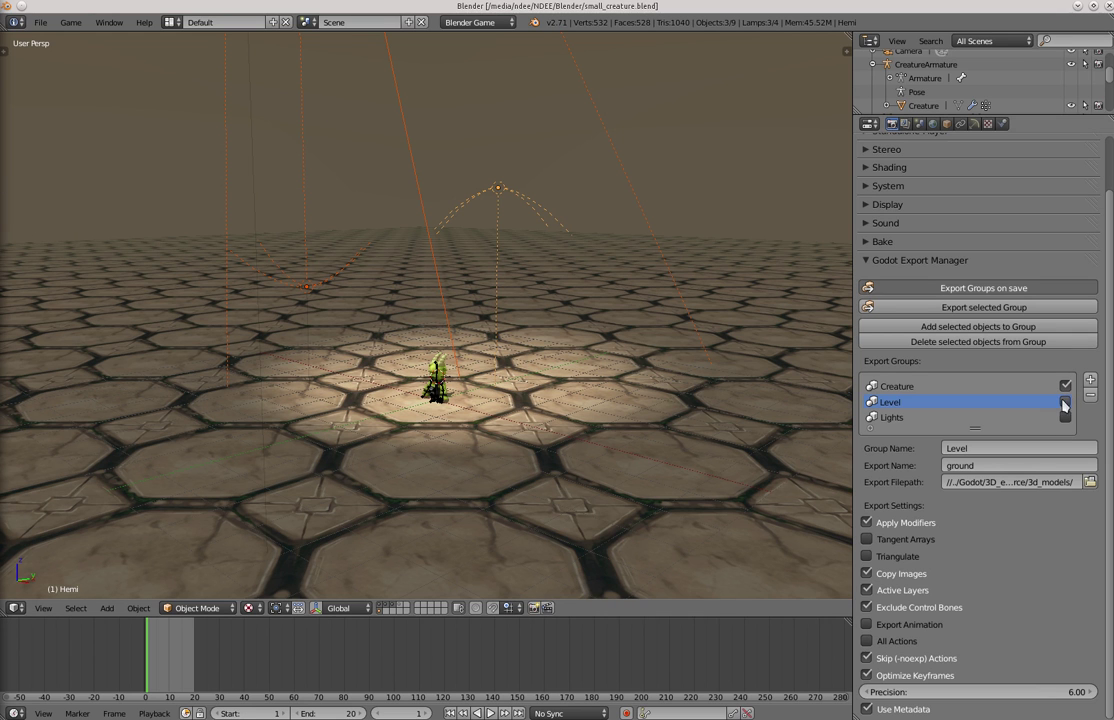
click(1065, 416)
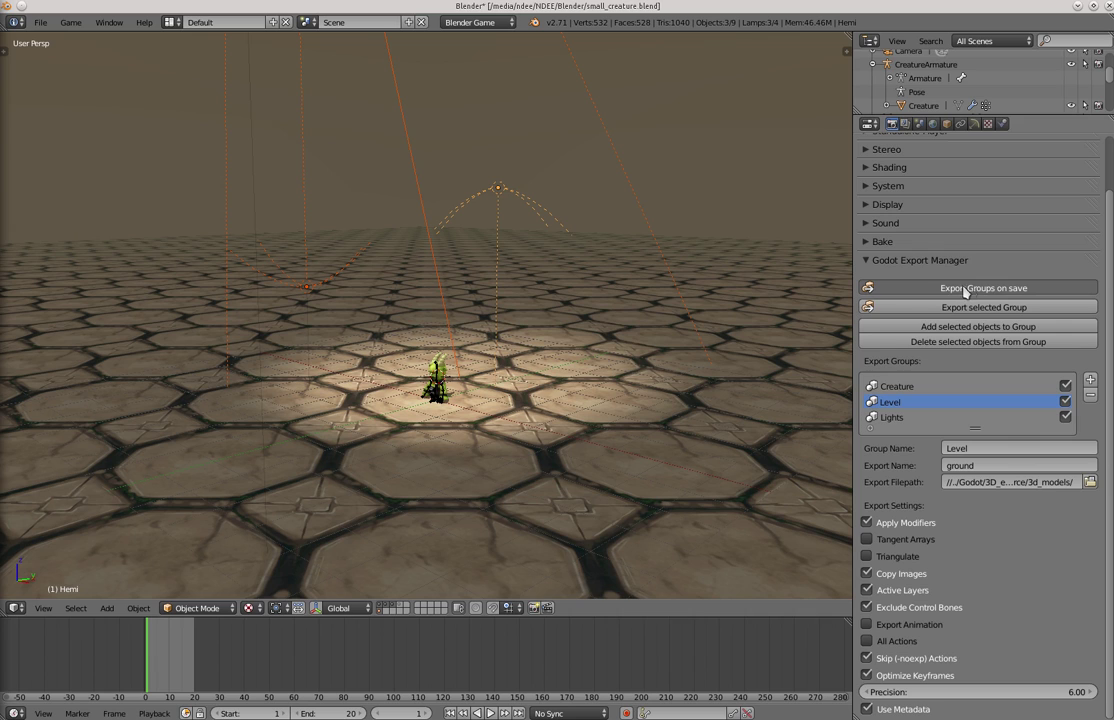
- Turn off exporting groups on save and export only the Lights group
click(897, 386)
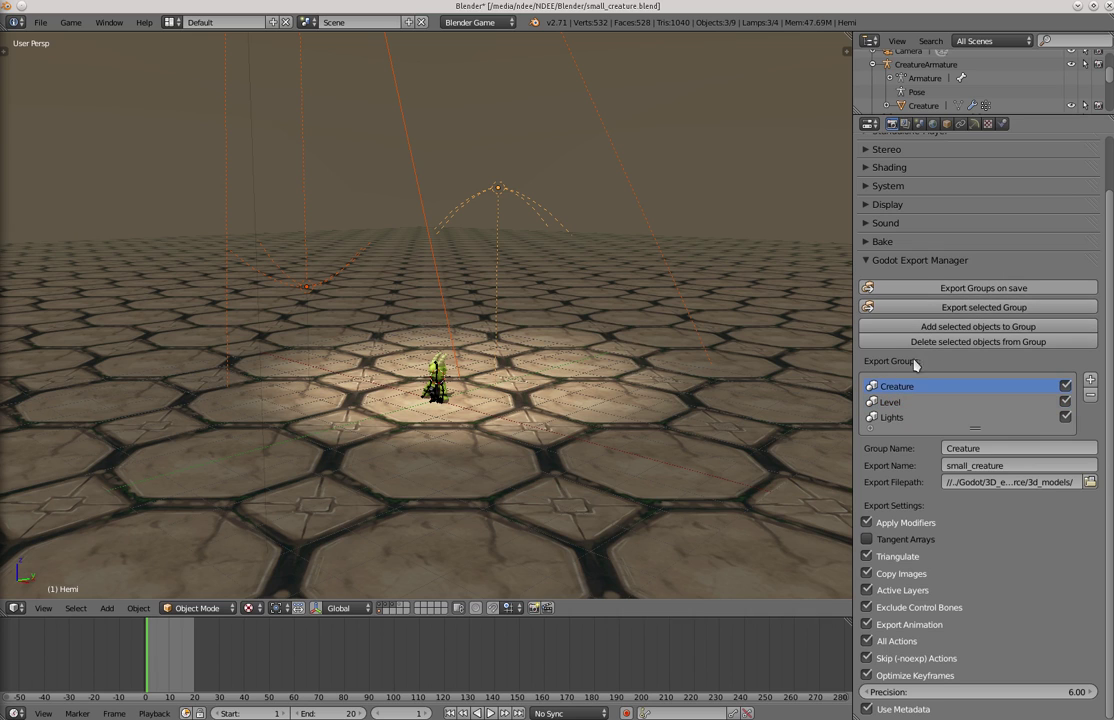
click(892, 417)
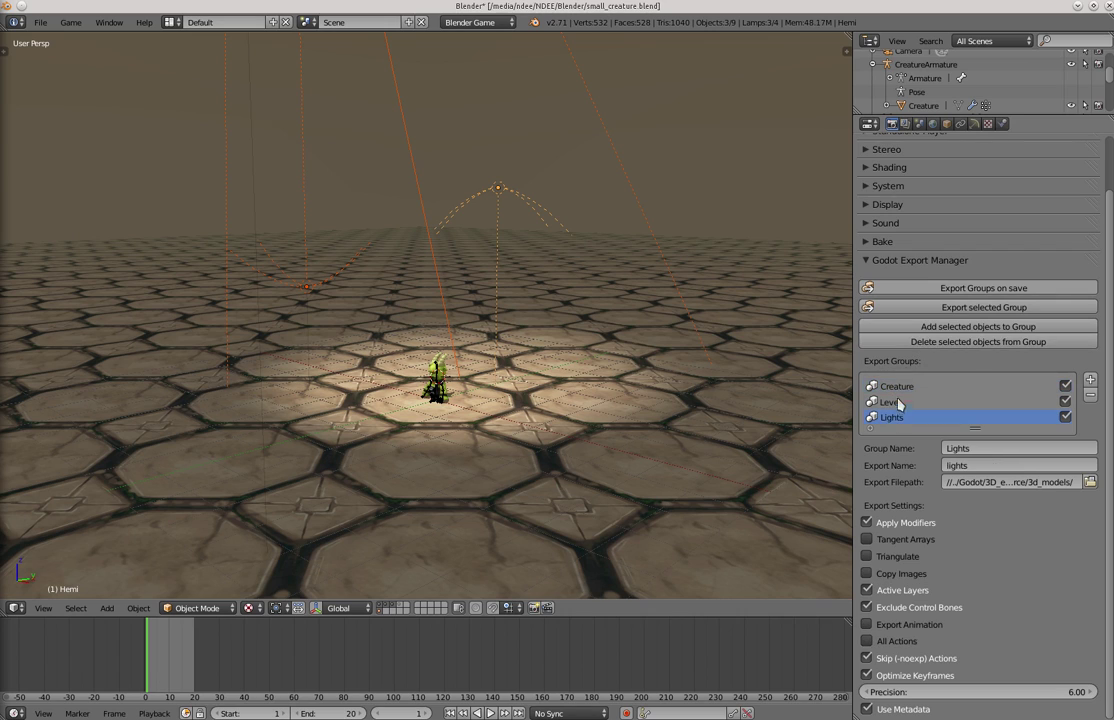
click(930, 311)
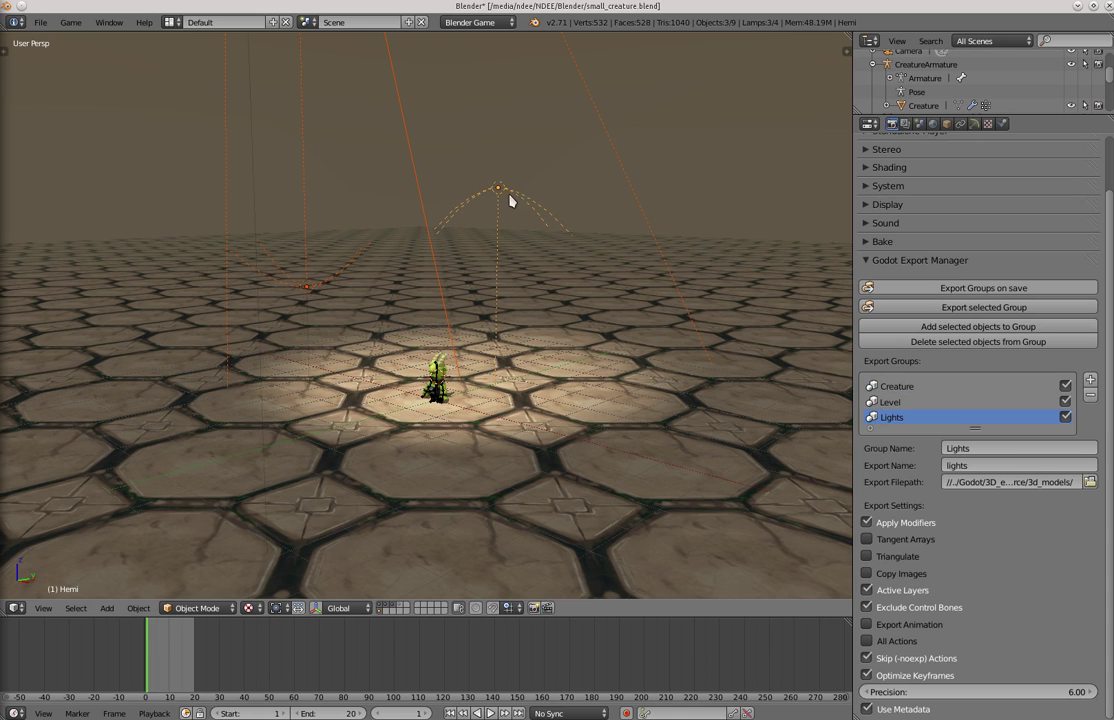
- Select only the hemi lamp above the creature and make Creature the active export group
middle_drag(614, 370, 439, 373)
scroll(450, 337, up, 3)
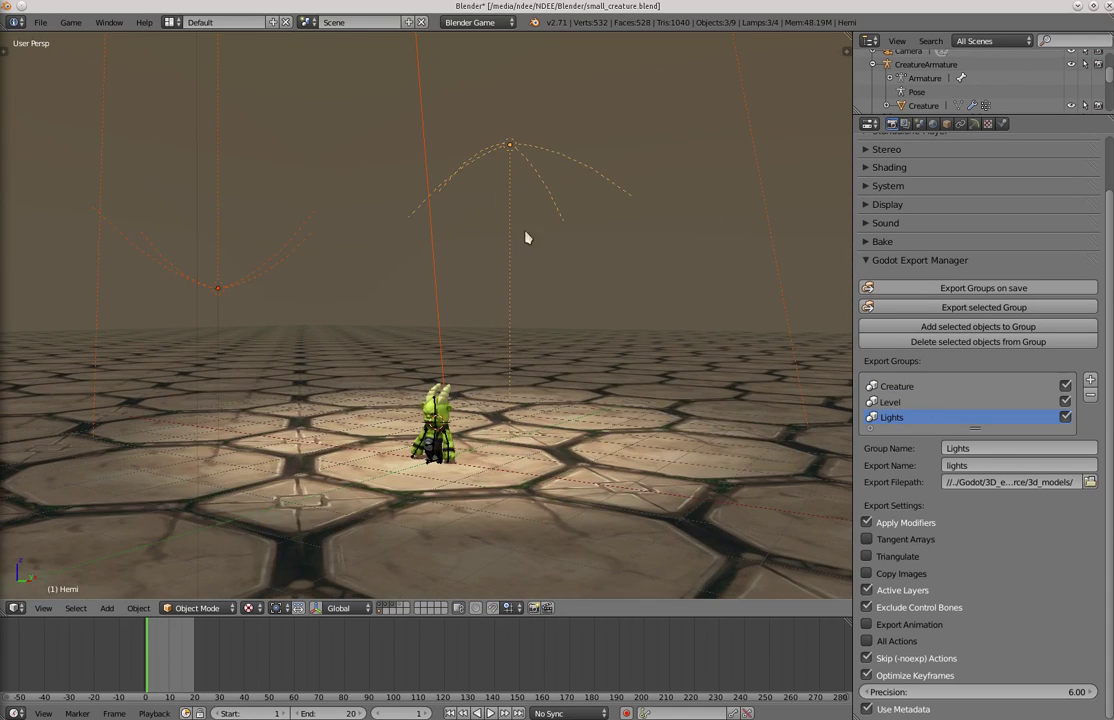
right_click(518, 153)
right_click(513, 149)
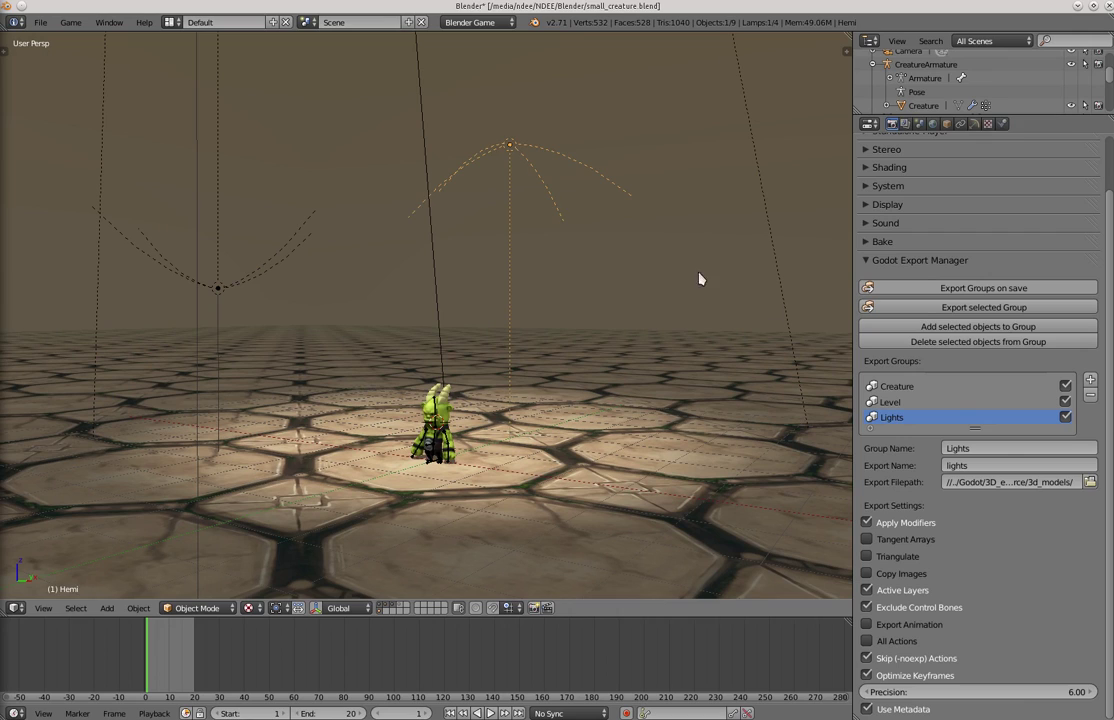
click(897, 386)
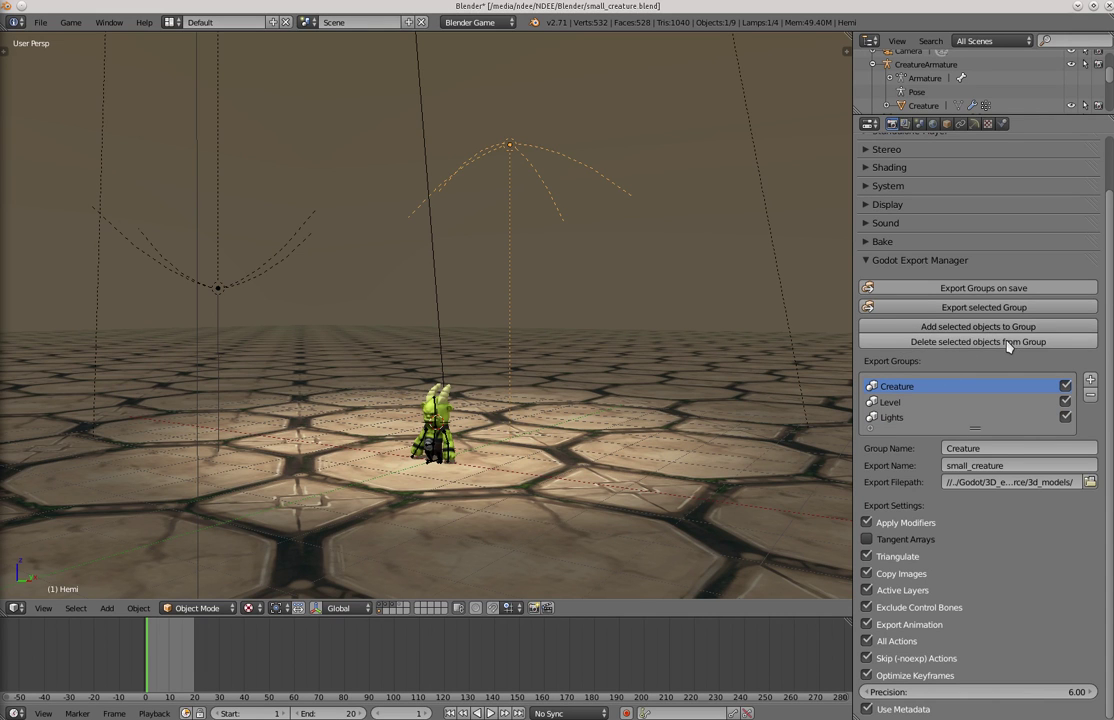
- Edit the creature's mesh by pulling the tip of one horn outward to the side, and return to Object Mode
scroll(495, 408, up, 6)
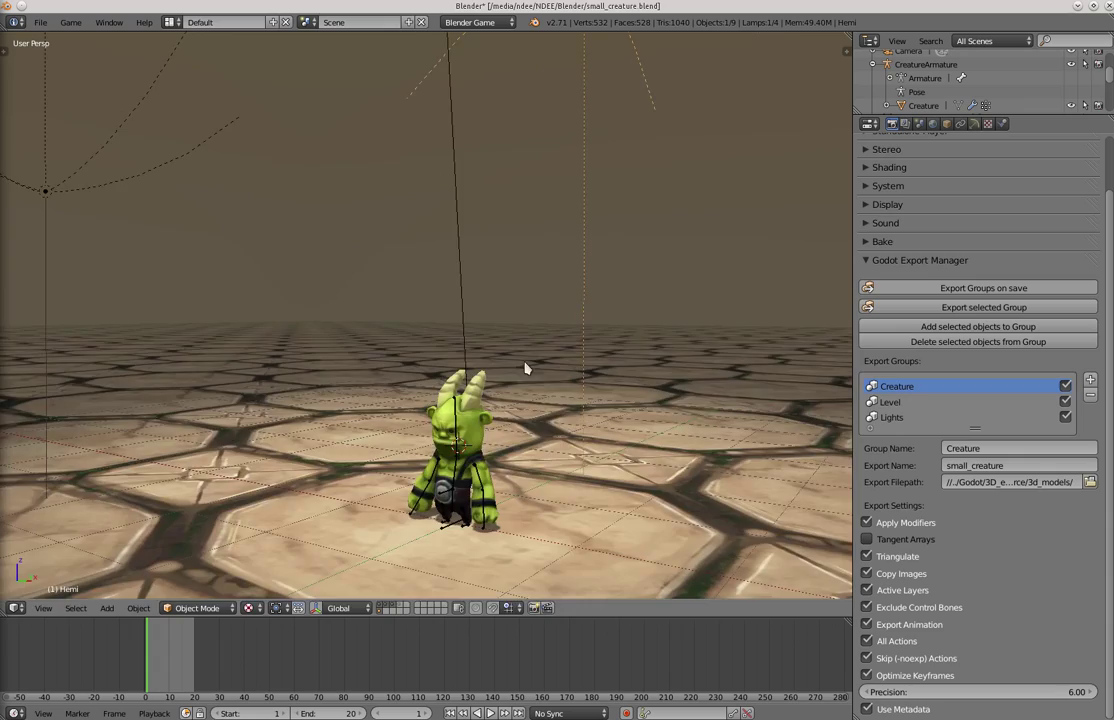
scroll(455, 290, up, 4)
middle_drag(452, 250, 435, 355)
right_click(447, 298)
scroll(436, 357, up, 2)
key(Tab)
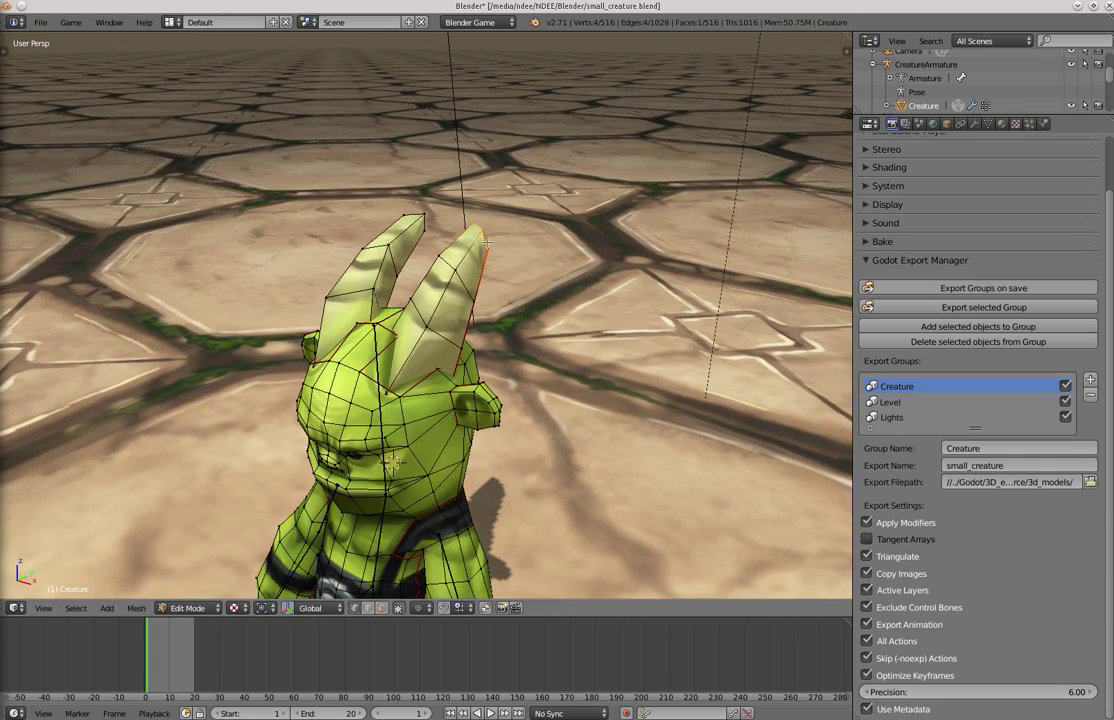
key(g)
click(572, 279)
middle_drag(457, 294, 487, 262)
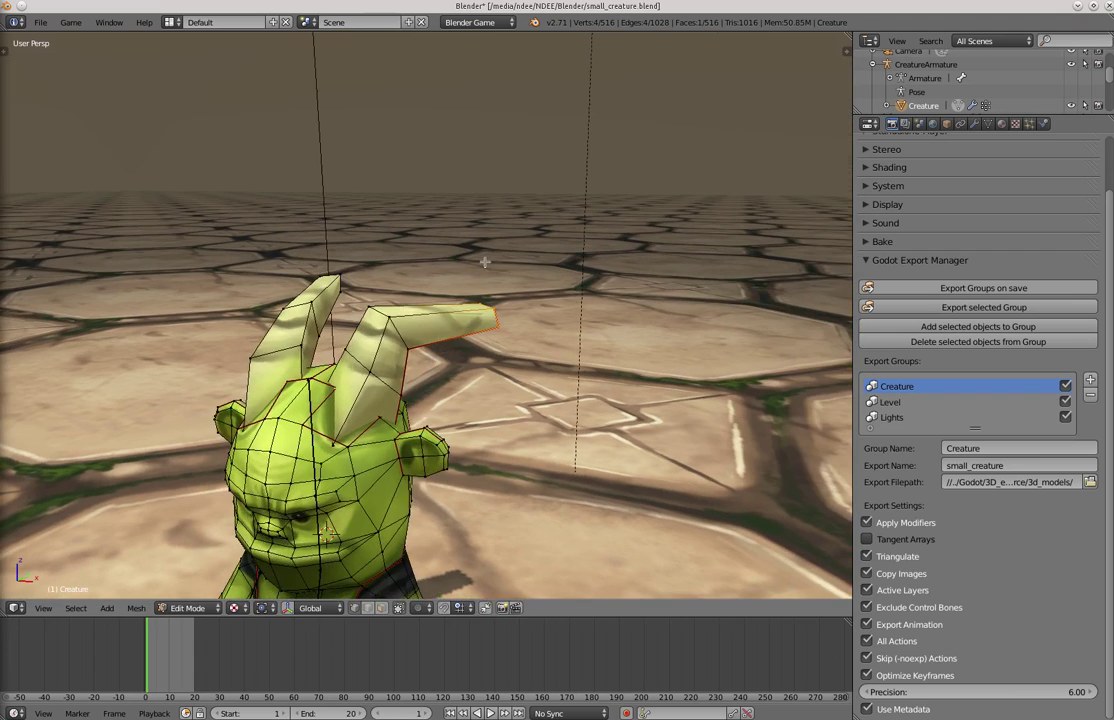
key(Tab)
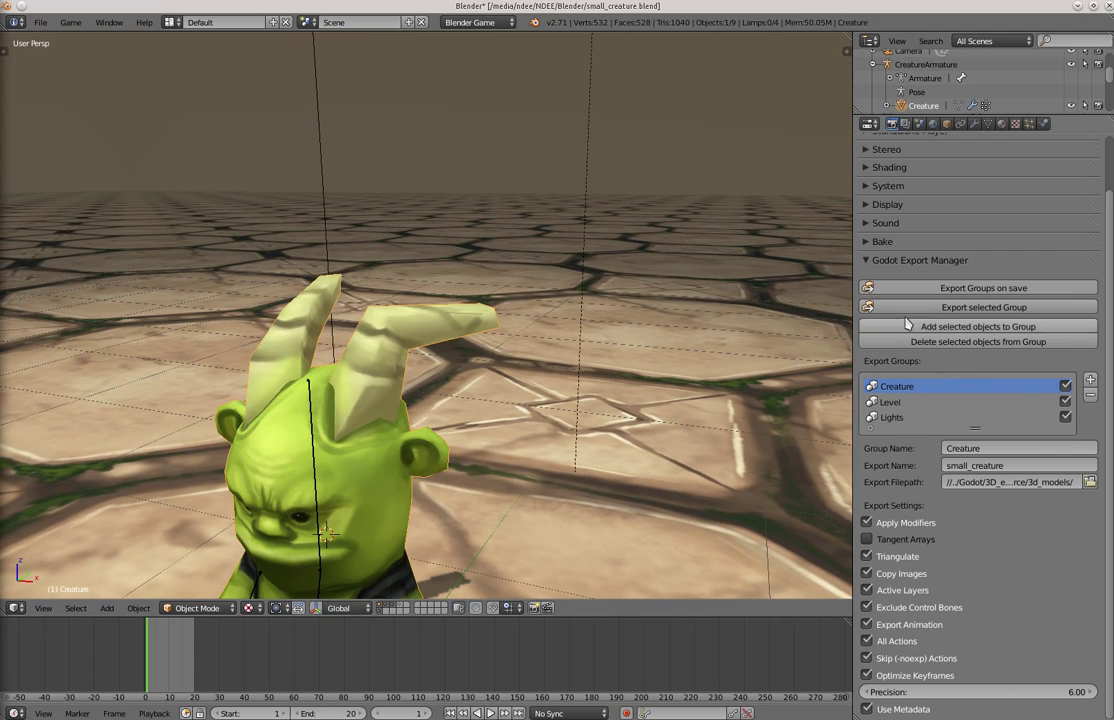
- Export the selected Creature group, switch to Godot, and save and re-import the changed character/small_creature.scn and environment/lights.scn
click(940, 309)
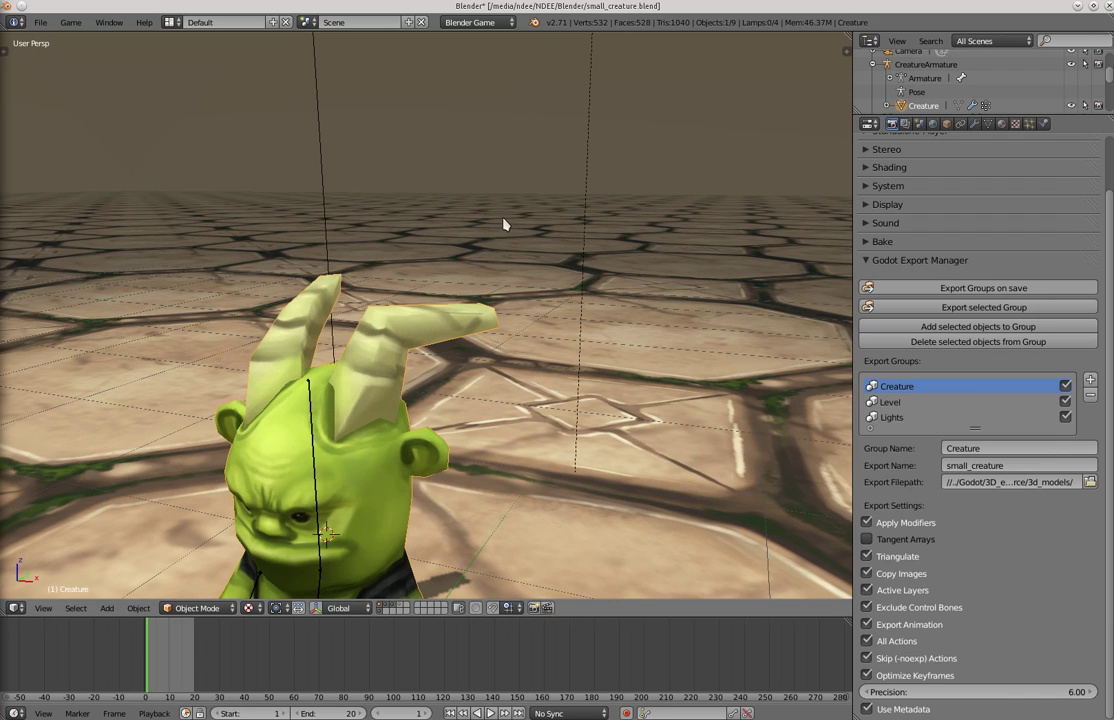
key(alt+Tab)
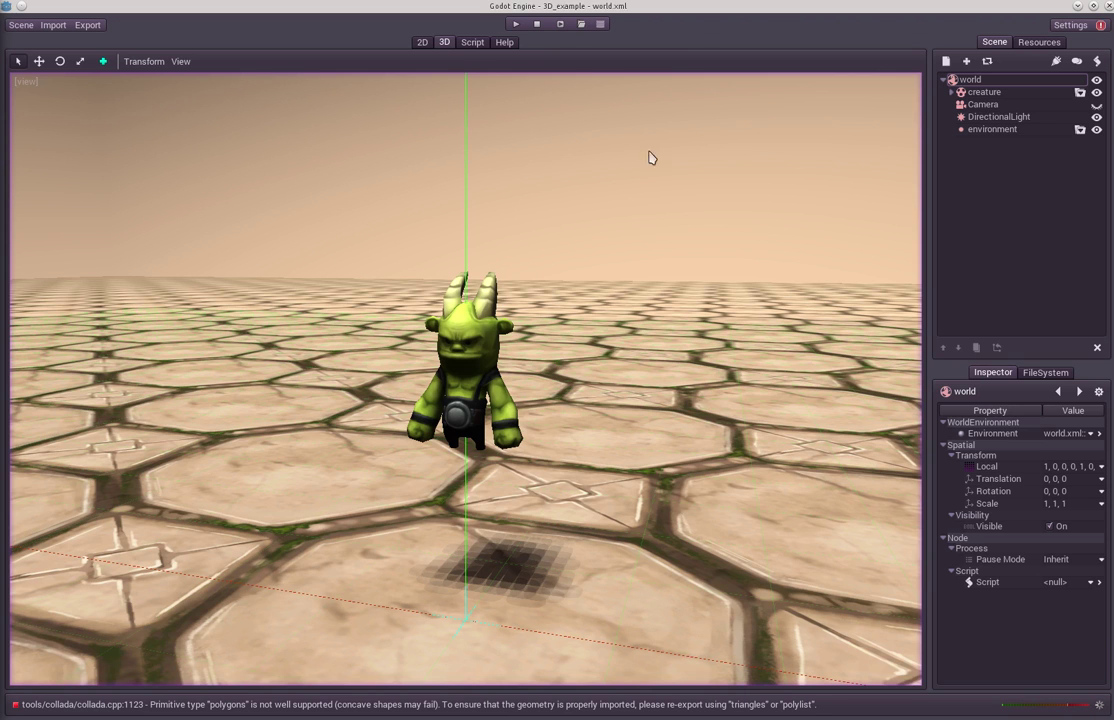
click(1100, 26)
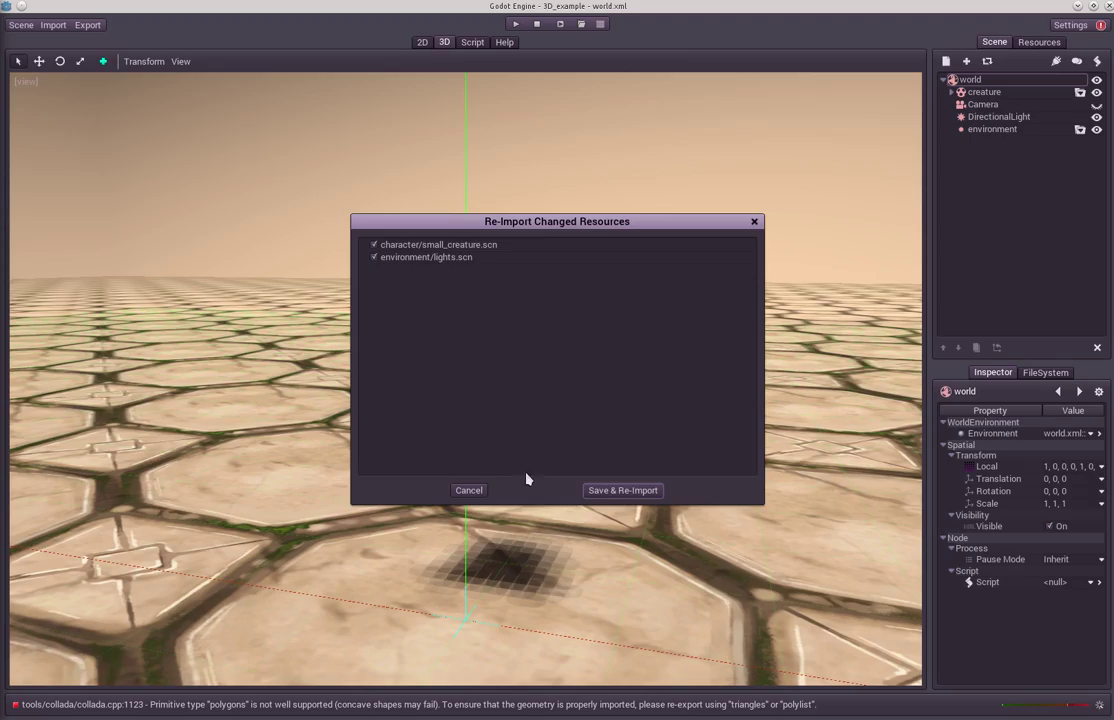
click(600, 491)
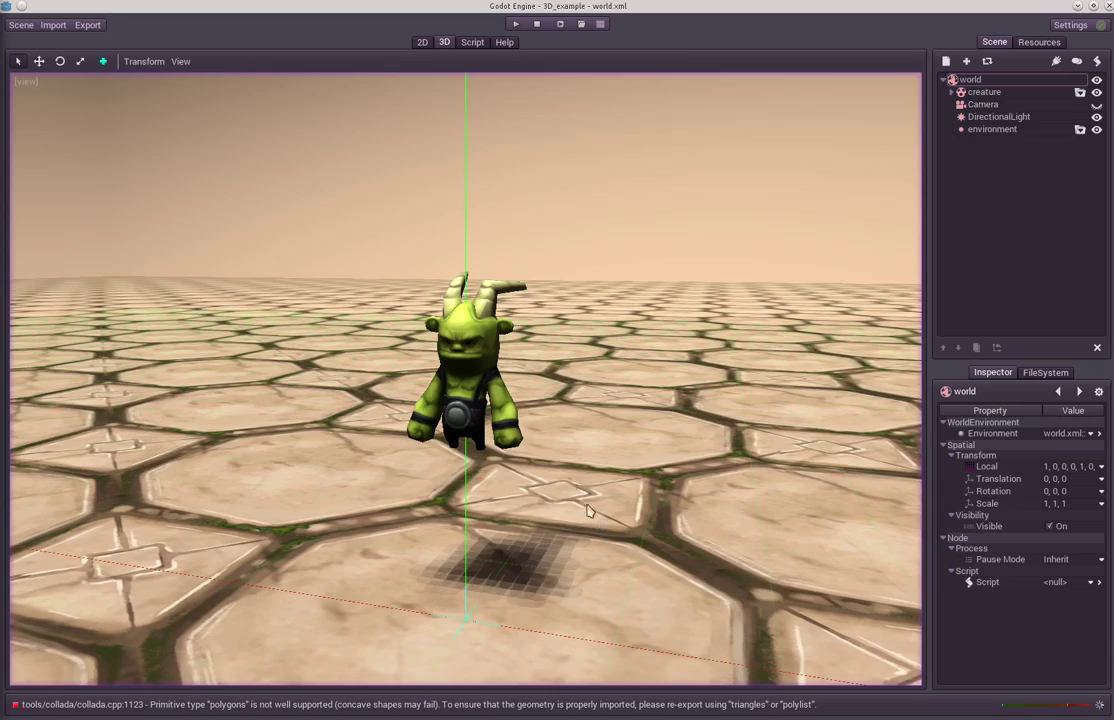
- Examine the re-imported creature's reshaped horn in the 3D scene from several angles
middle_drag(588, 510, 579, 256)
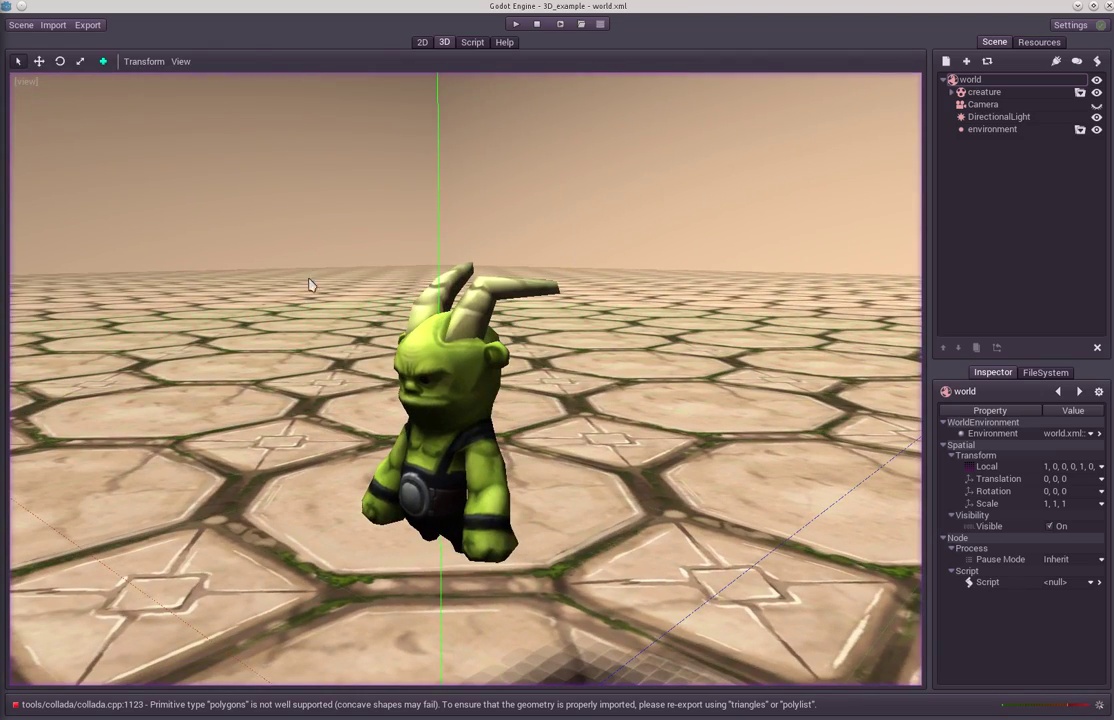
middle_drag(300, 263, 385, 260)
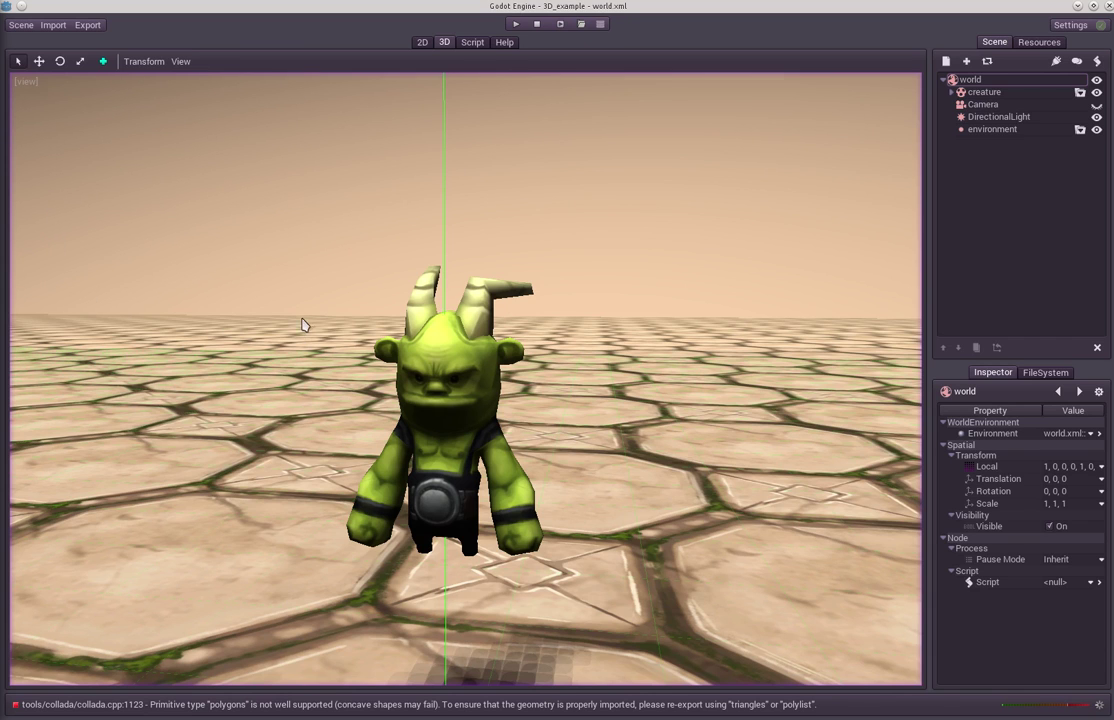
middle_drag(301, 323, 311, 335)
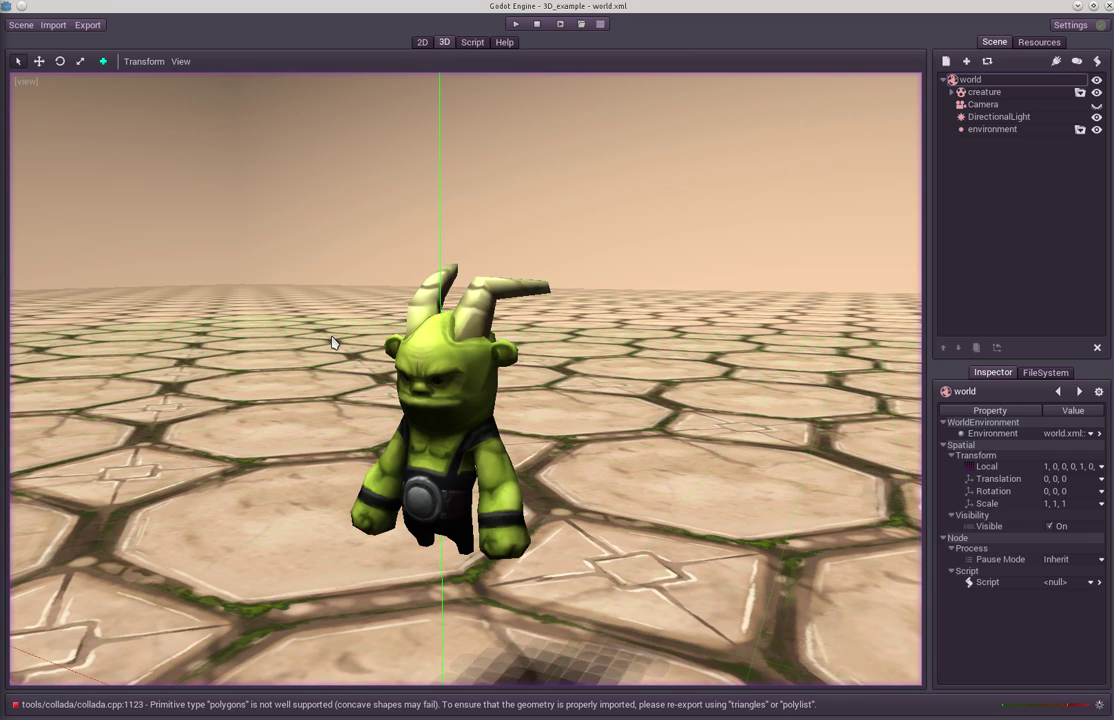